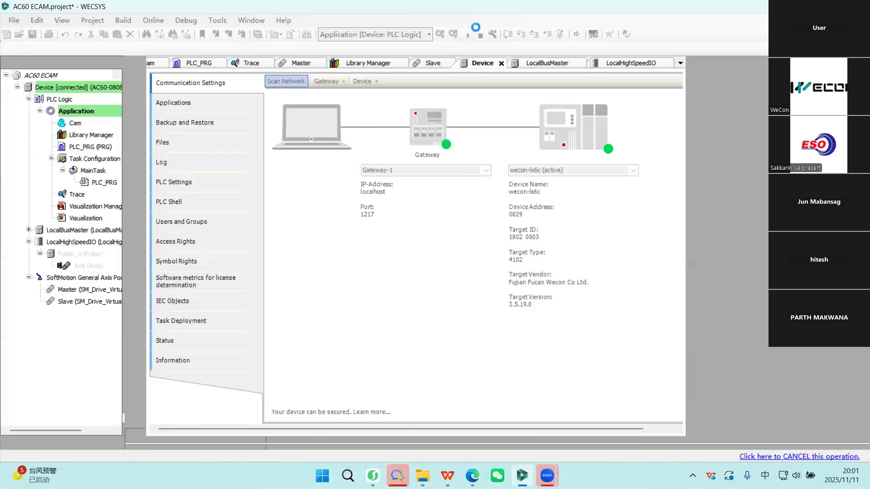
Start the loaded application on the PLC and open the PLC_PRG program for online monitoring.
{"action": "left_click", "coordinate": [467, 37]}
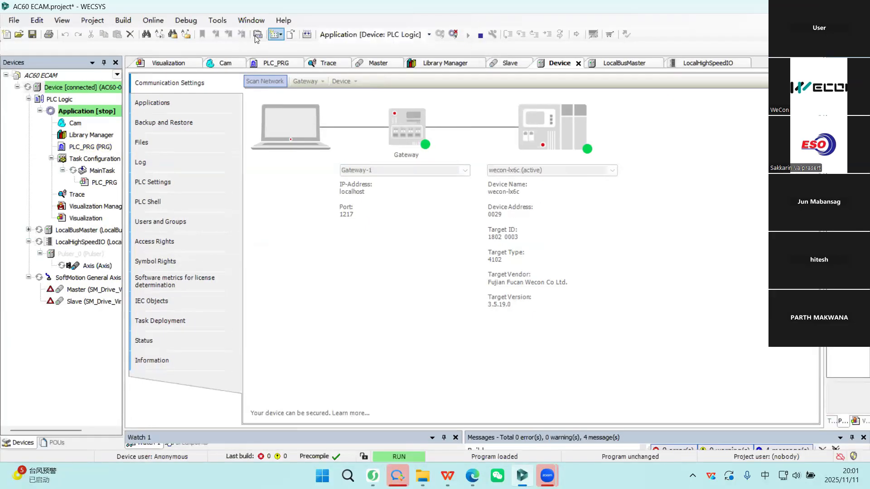
{"action": "double_click", "coordinate": [104, 182]}
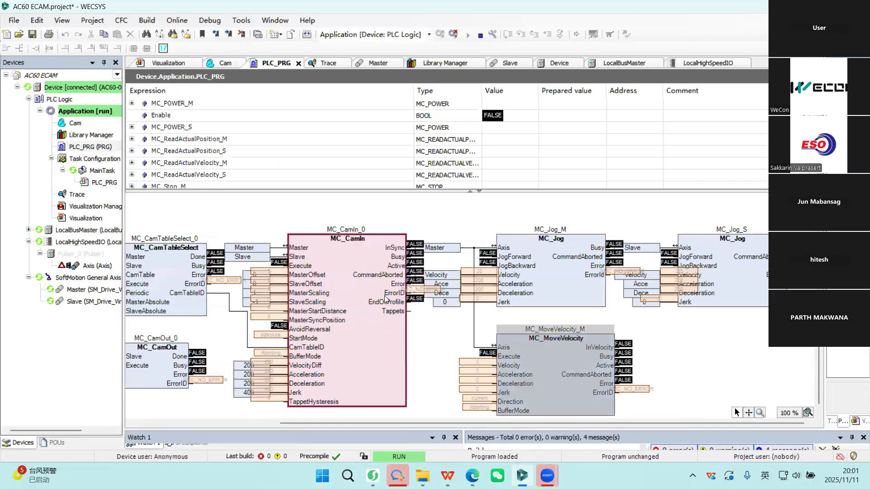
Examine the master and slave MC_POWER, position and velocity reading, MC_STOP, MC_HOME and MC_RESET blocks in PLC_PRG.
{"action": "mouse_move", "coordinate": [549, 370]}
{"action": "left_mouse_down"}
{"action": "mouse_move", "coordinate": [549, 334]}
{"action": "mouse_move", "coordinate": [549, 370]}
{"action": "left_mouse_up"}
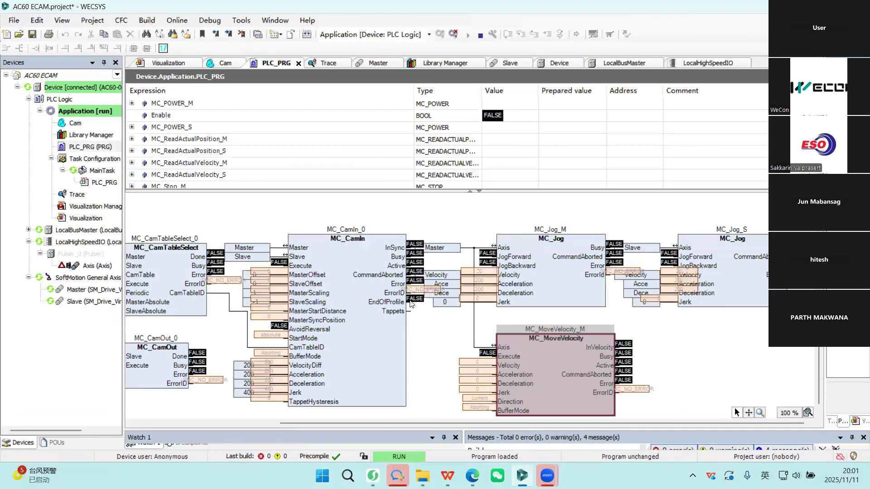
{"action": "scroll", "coordinate": [411, 304], "scroll_direction": "down", "scroll_amount": 2}
{"action": "scroll", "coordinate": [411, 304], "scroll_direction": "up", "scroll_amount": 8}
{"action": "left_click_drag", "start_coordinate": [139, 217], "coordinate": [698, 403]}
{"action": "scroll", "coordinate": [632, 360], "scroll_direction": "down", "scroll_amount": 5}
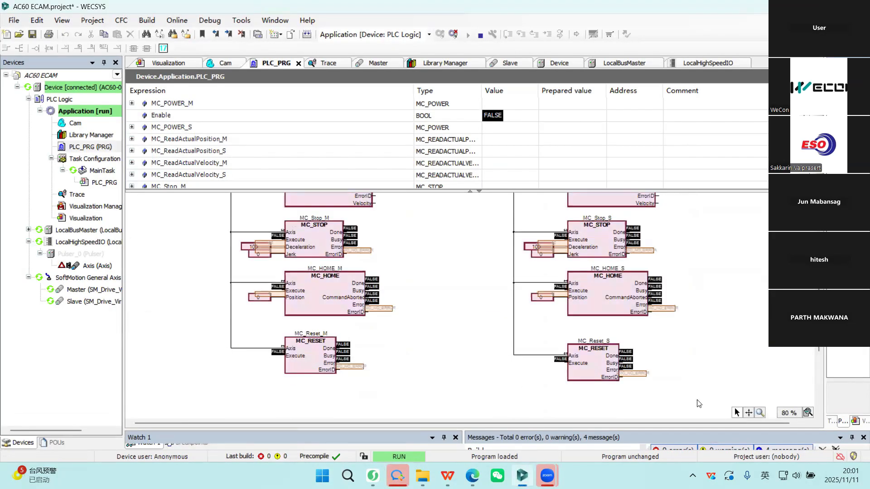
{"action": "scroll", "coordinate": [343, 270], "scroll_direction": "up", "scroll_amount": 5}
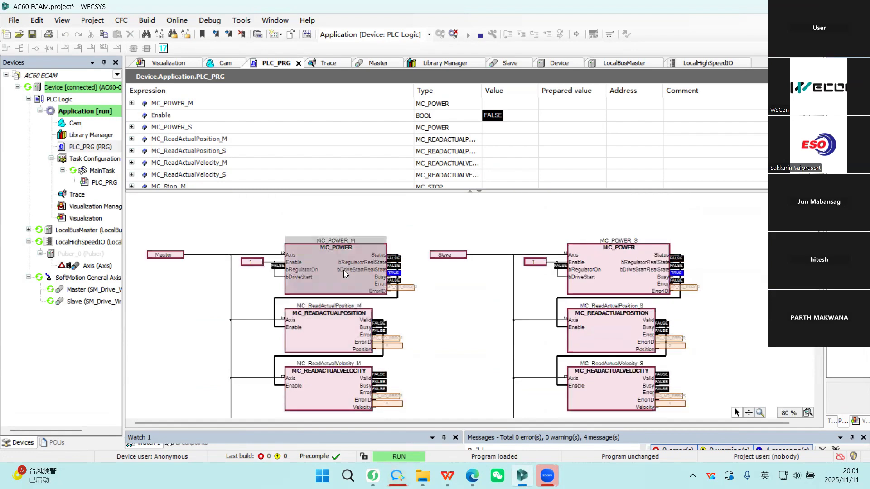
{"action": "left_click", "coordinate": [610, 276]}
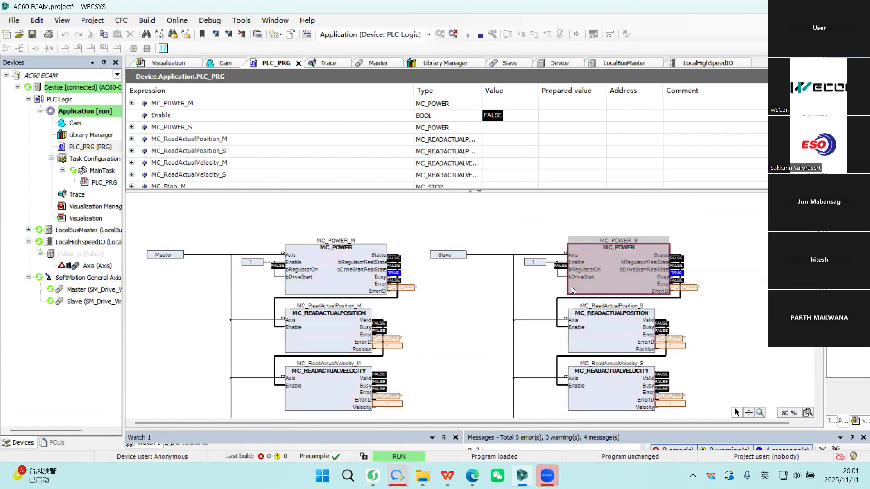
{"action": "left_click", "coordinate": [333, 329]}
{"action": "scroll", "coordinate": [337, 324], "scroll_direction": "down", "scroll_amount": 3}
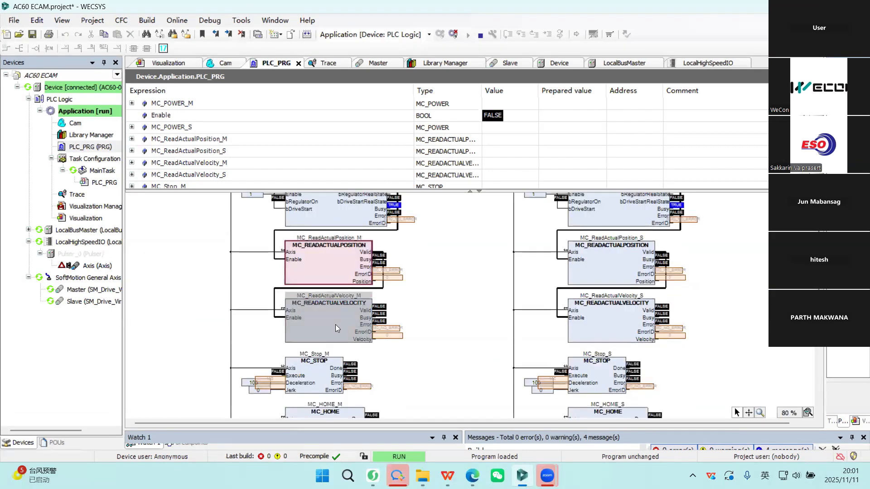
{"action": "left_click", "coordinate": [335, 325]}
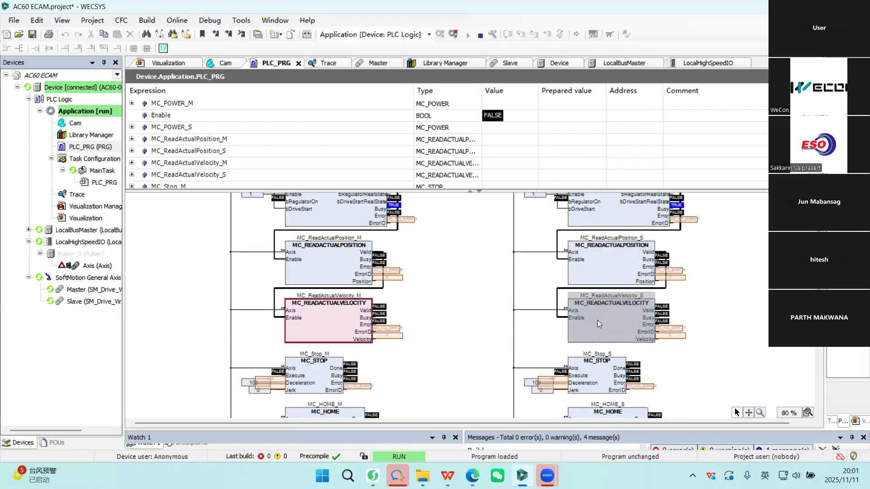
{"action": "scroll", "coordinate": [321, 307], "scroll_direction": "down", "scroll_amount": 5}
{"action": "left_click", "coordinate": [316, 237]}
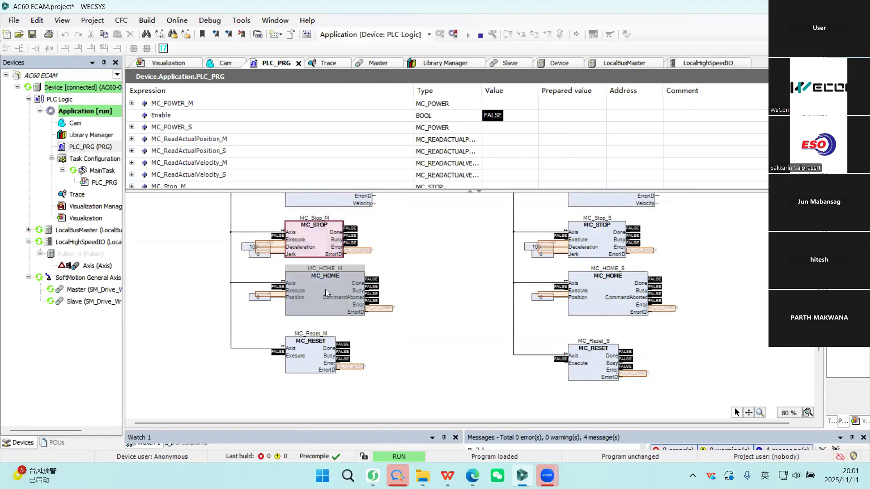
{"action": "left_click", "coordinate": [308, 350]}
{"action": "scroll", "coordinate": [441, 325], "scroll_direction": "down", "scroll_amount": 6}
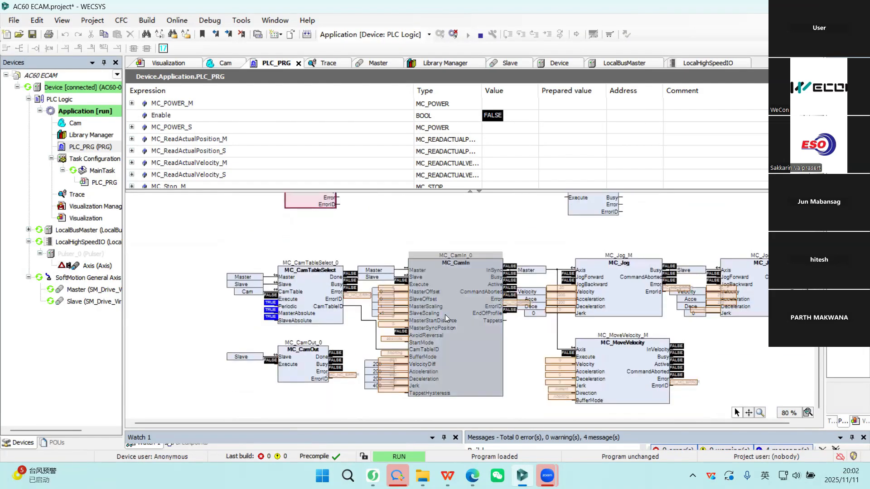
Examine the MC_CamTableSelect, MC_CamOut, MC_CamIn, MC_Jog and MC_MoveVelocity blocks in the lower part of PLC_PRG.
{"action": "left_click_drag", "start_coordinate": [207, 242], "coordinate": [777, 416]}
{"action": "left_click", "coordinate": [295, 291]}
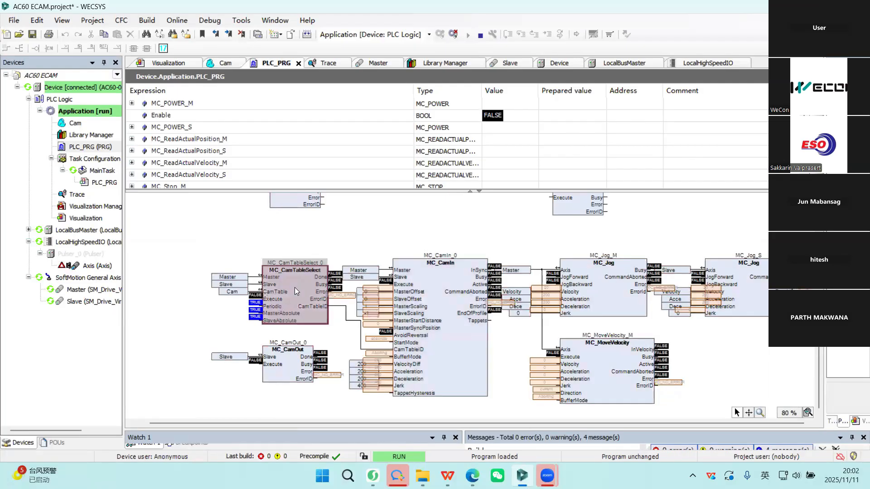
{"action": "left_click", "coordinate": [288, 362]}
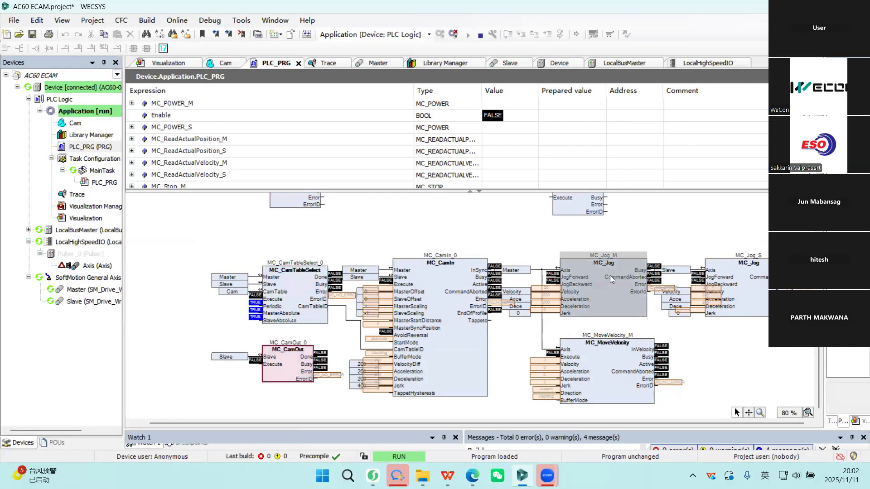
{"action": "left_click", "coordinate": [607, 295]}
{"action": "left_click", "coordinate": [754, 290]}
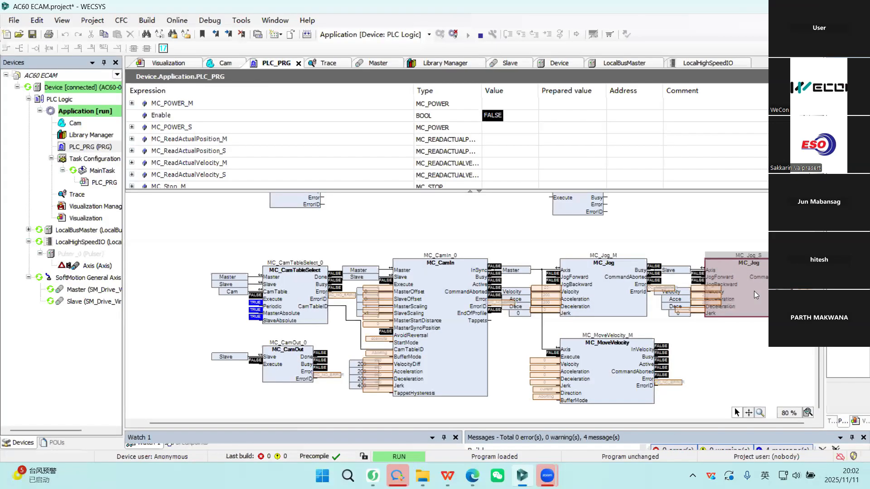
{"action": "left_click_drag", "start_coordinate": [556, 237], "coordinate": [769, 329]}
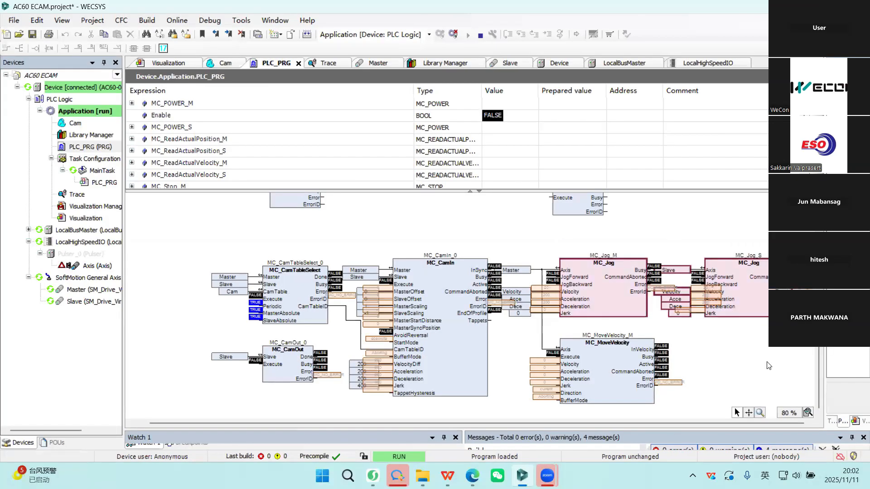
{"action": "left_click", "coordinate": [620, 387]}
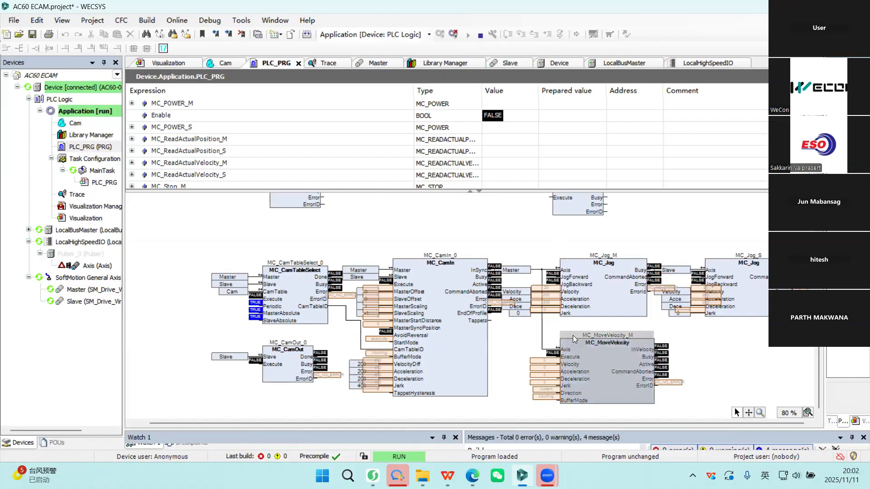
{"action": "left_click", "coordinate": [534, 329]}
{"action": "left_click_drag", "start_coordinate": [533, 327], "coordinate": [689, 415]}
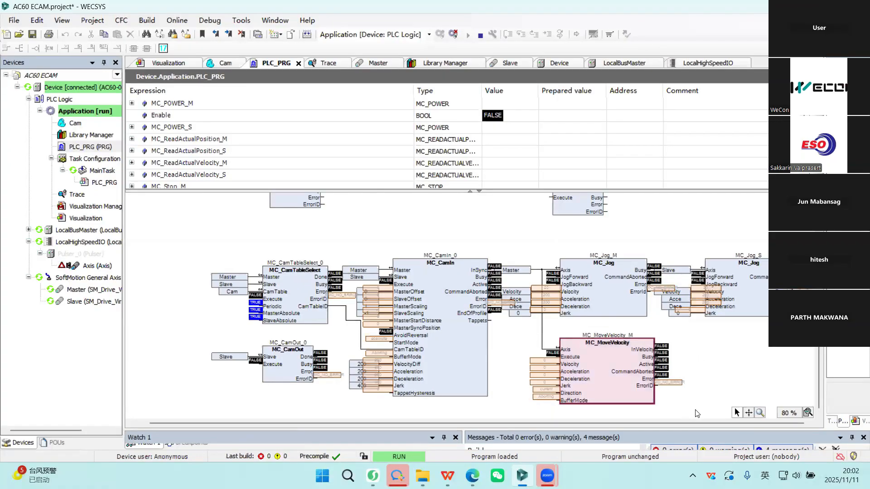
{"action": "left_click", "coordinate": [747, 370]}
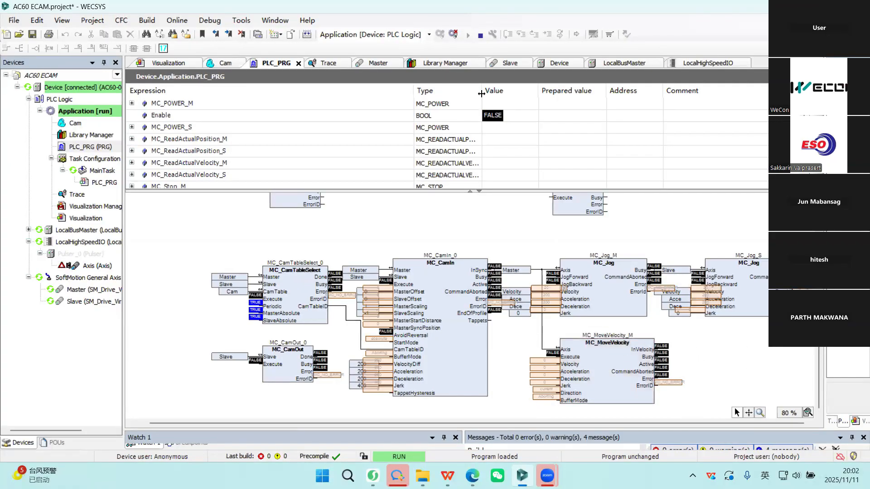
Open the Visualization screen and switch on bRegulatorOn in the master axis block MC_POWER_M.
{"action": "double_click", "coordinate": [93, 207]}
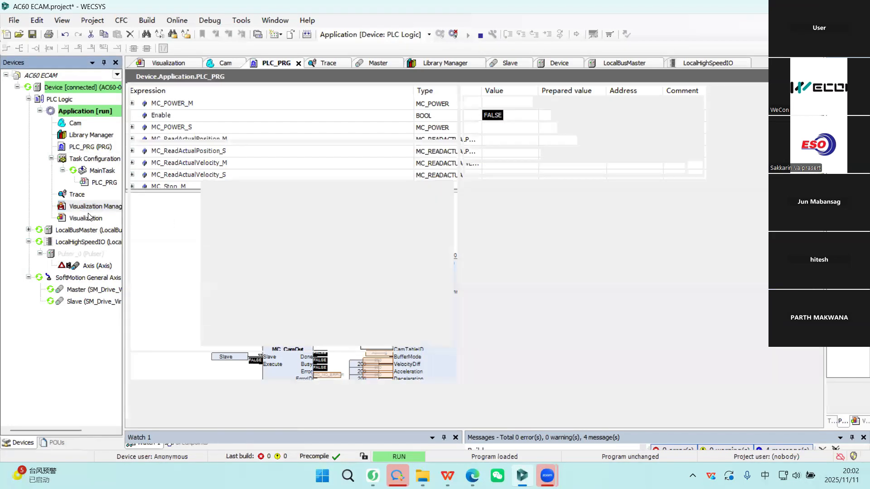
{"action": "double_click", "coordinate": [88, 218]}
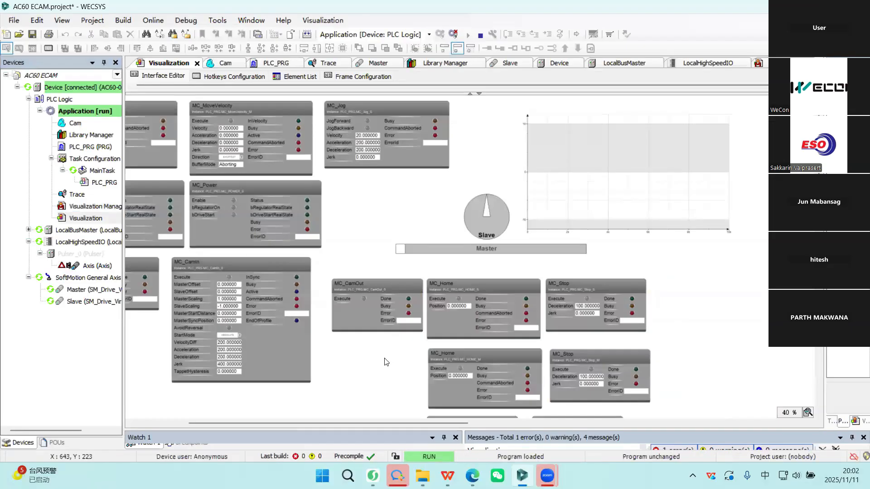
{"action": "left_click_drag", "start_coordinate": [368, 422], "coordinate": [314, 422]}
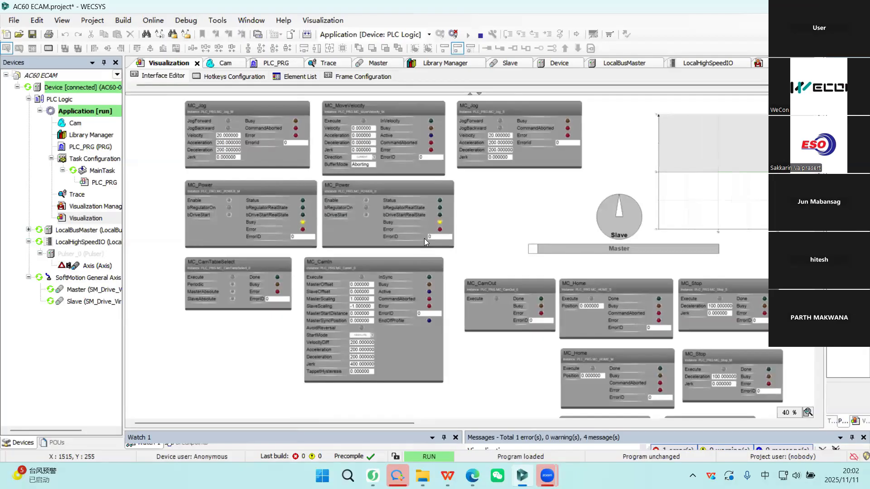
{"action": "scroll", "coordinate": [424, 238], "scroll_direction": "up", "scroll_amount": 3}
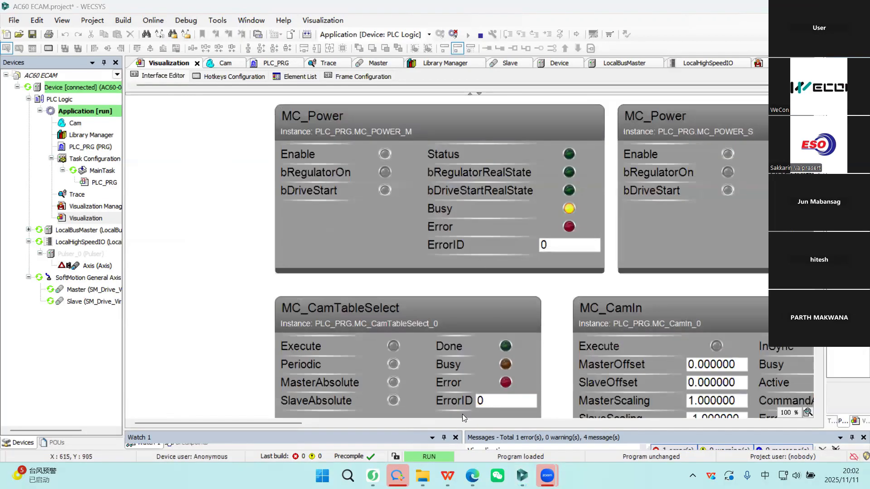
{"action": "scroll", "coordinate": [461, 308], "scroll_direction": "down", "scroll_amount": 1}
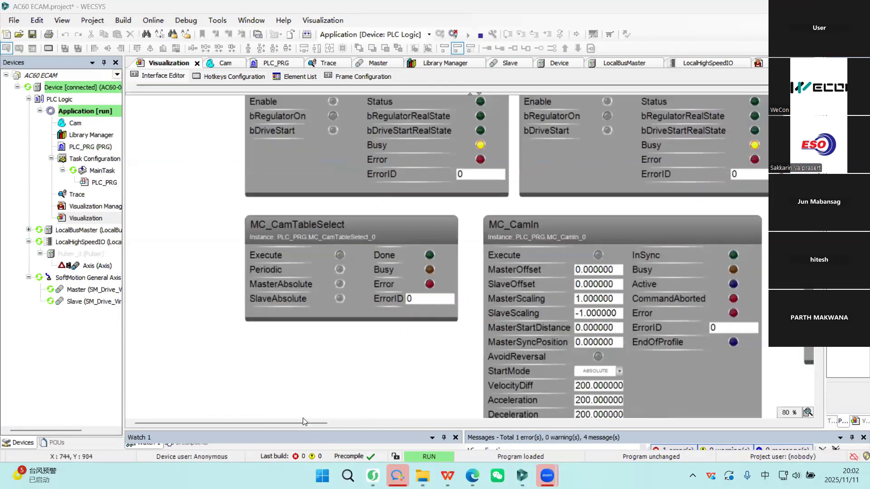
{"action": "mouse_move", "coordinate": [303, 422]}
{"action": "left_mouse_down"}
{"action": "mouse_move", "coordinate": [371, 423]}
{"action": "mouse_move", "coordinate": [311, 425]}
{"action": "left_mouse_up"}
{"action": "scroll", "coordinate": [368, 325], "scroll_direction": "down", "scroll_amount": 1}
{"action": "scroll", "coordinate": [318, 377], "scroll_direction": "up", "scroll_amount": 4}
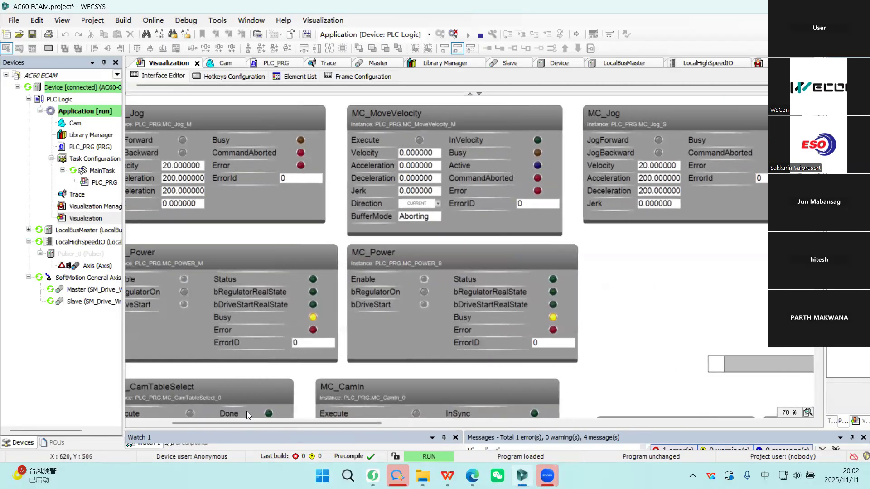
{"action": "left_click_drag", "start_coordinate": [239, 422], "coordinate": [212, 422]}
{"action": "left_click", "coordinate": [275, 292]}
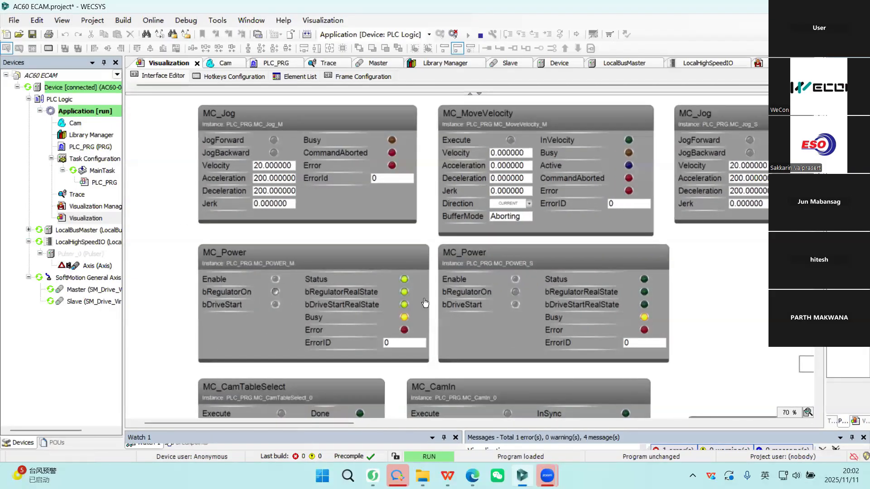
Switch on bRegulatorOn in the slave axis block MC_POWER_S on the visualization.
{"action": "scroll", "coordinate": [452, 298], "scroll_direction": "down", "scroll_amount": 2}
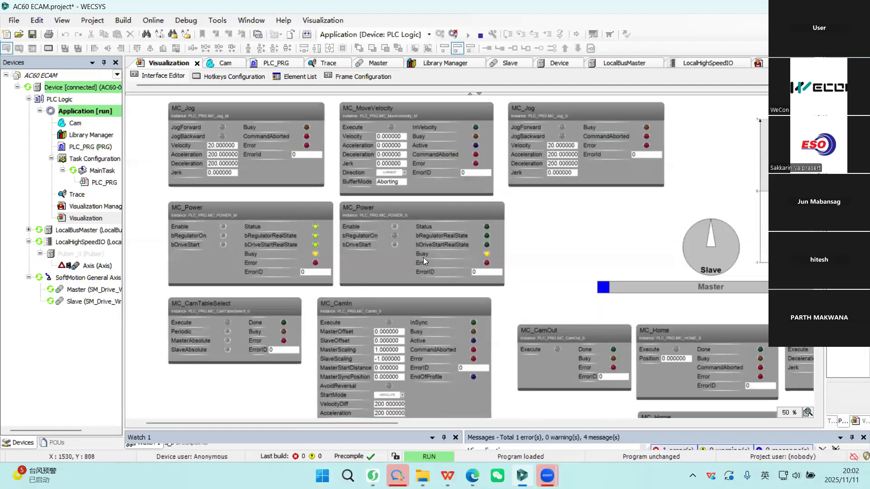
{"action": "left_click", "coordinate": [395, 236]}
{"action": "scroll", "coordinate": [330, 229], "scroll_direction": "up", "scroll_amount": 1}
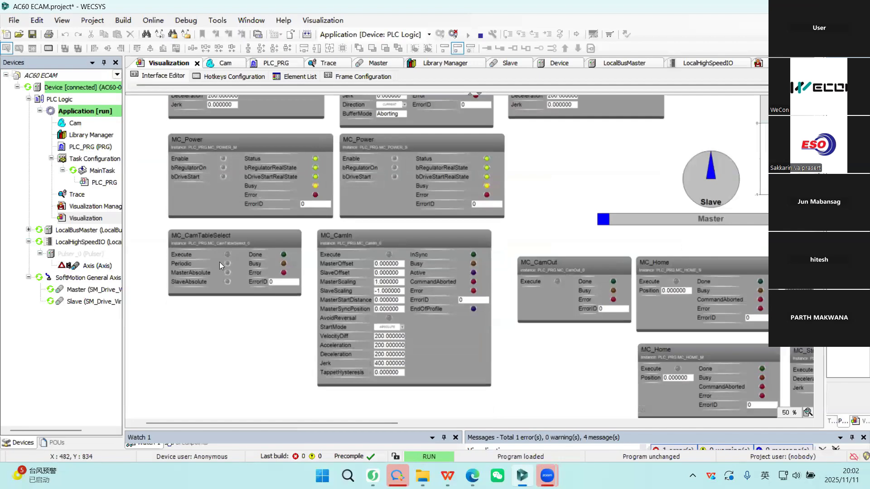
Examine the MC_CamTableSelect and MC_CamIn blocks and their parameters on the visualization.
{"action": "scroll", "coordinate": [219, 262], "scroll_direction": "up", "scroll_amount": 1}
{"action": "scroll", "coordinate": [285, 246], "scroll_direction": "up", "scroll_amount": 2}
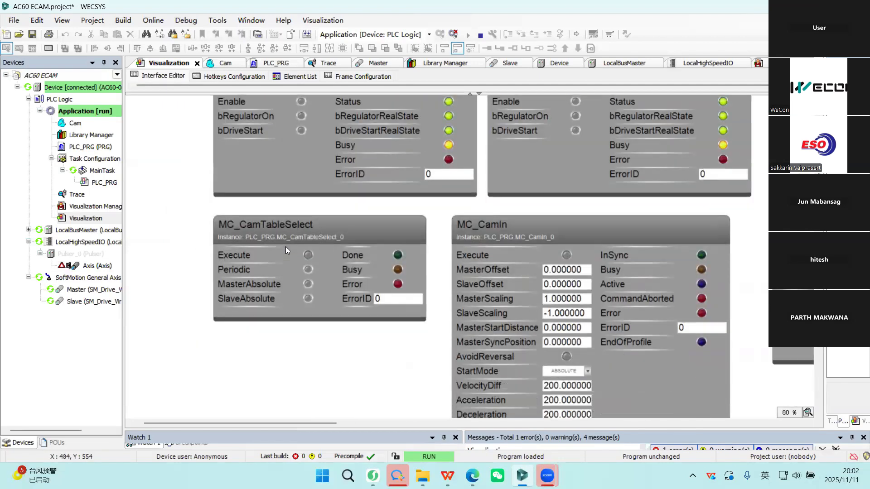
{"action": "scroll", "coordinate": [281, 252], "scroll_direction": "down", "scroll_amount": 3}
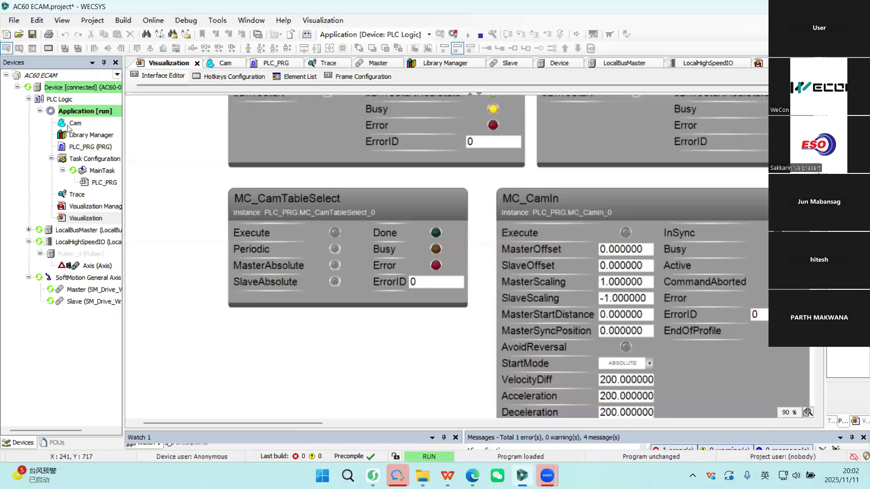
{"action": "left_click", "coordinate": [91, 125]}
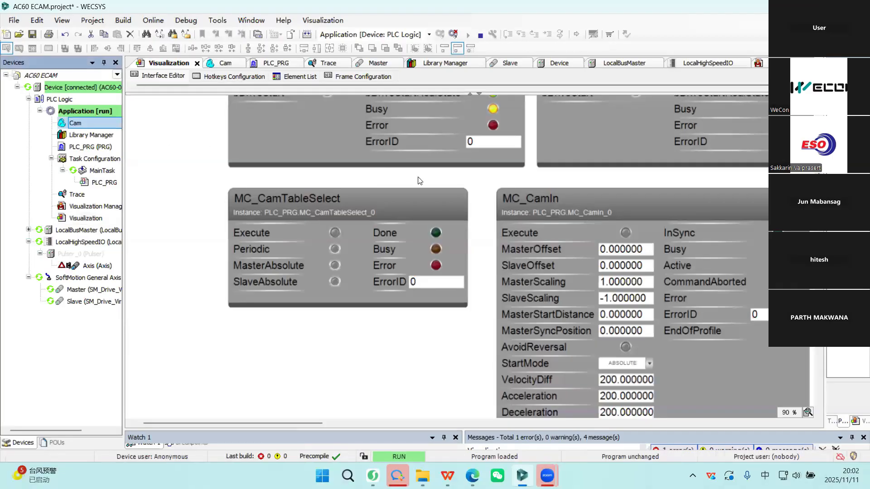
{"action": "scroll", "coordinate": [269, 186], "scroll_direction": "down", "scroll_amount": 2}
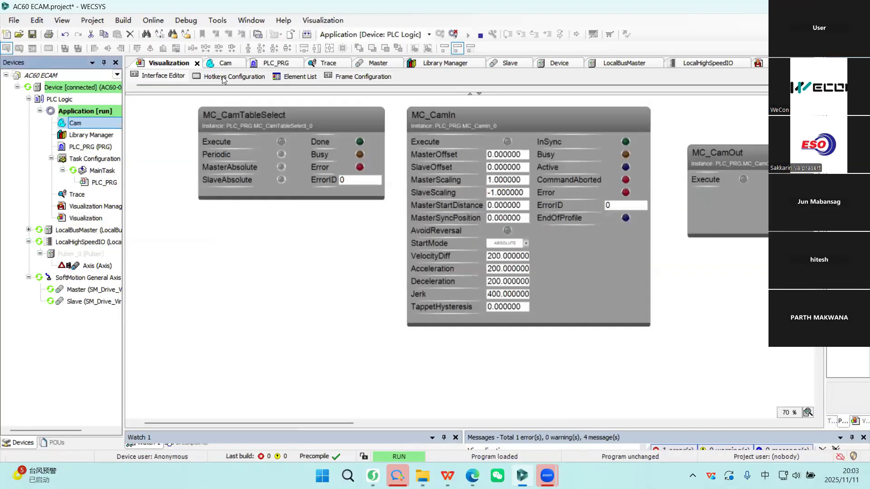
Open the Cam editor and examine the segments of the slave position curve over the master position.
{"action": "left_click", "coordinate": [224, 63]}
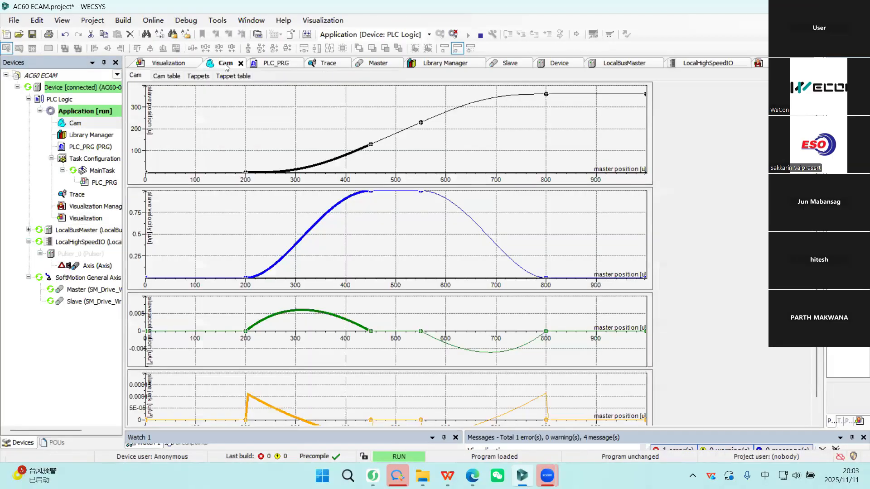
{"action": "left_click", "coordinate": [185, 173]}
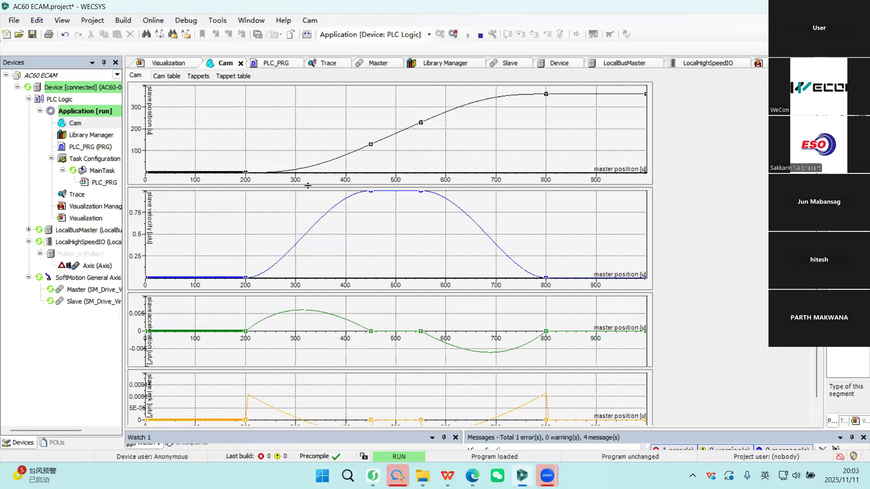
{"action": "left_click", "coordinate": [340, 162]}
{"action": "left_click", "coordinate": [381, 144]}
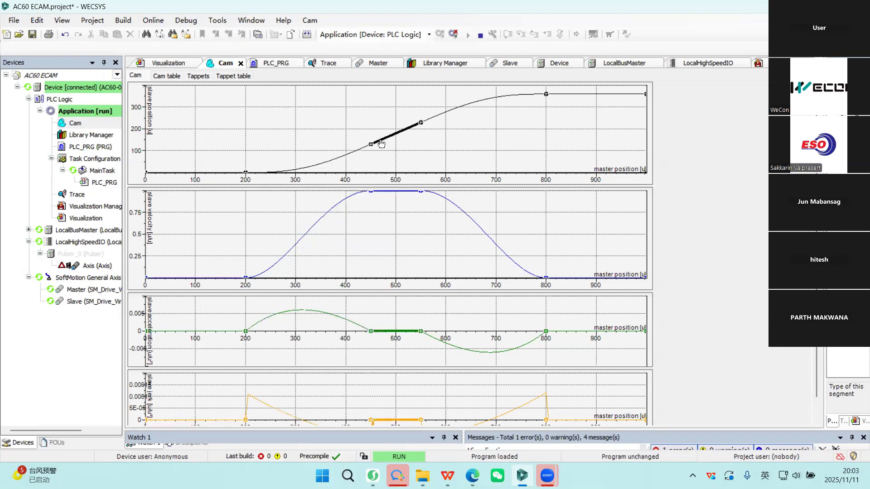
{"action": "left_click", "coordinate": [434, 124]}
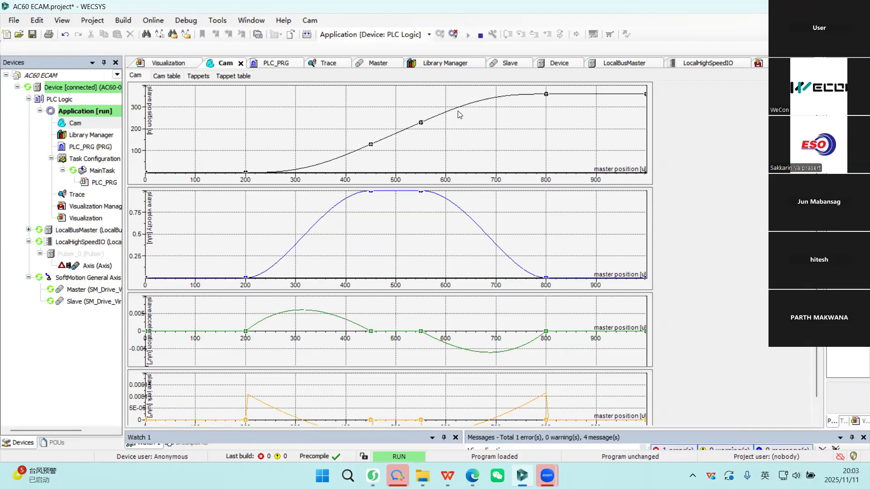
{"action": "left_click", "coordinate": [202, 174]}
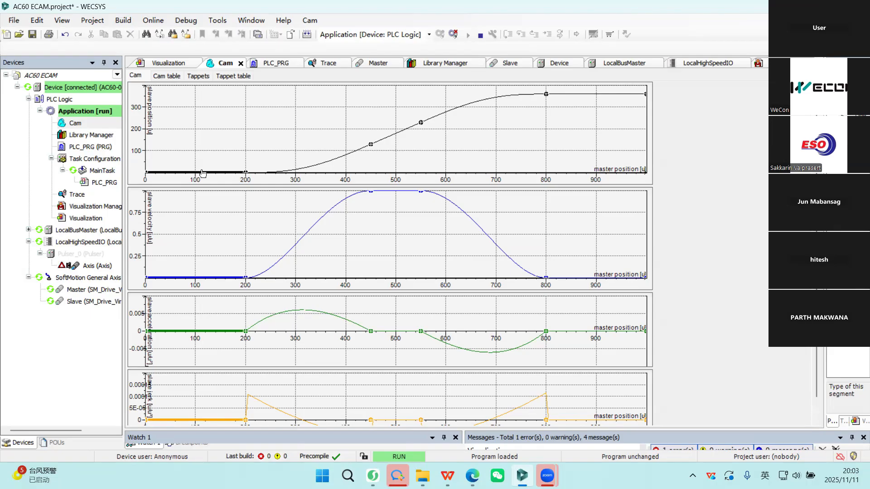
Examine the remaining segments of the Cam slave position curve, from master position 200 through to the end.
{"action": "left_click", "coordinate": [335, 164]}
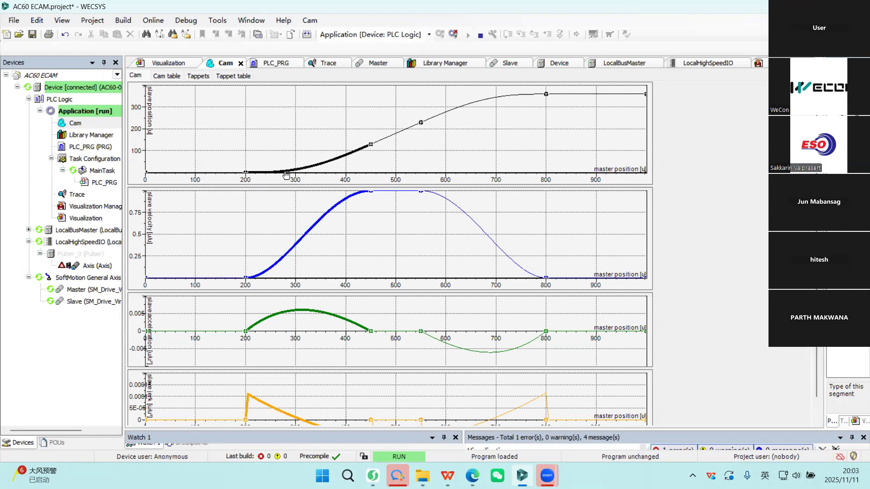
{"action": "left_click", "coordinate": [400, 138]}
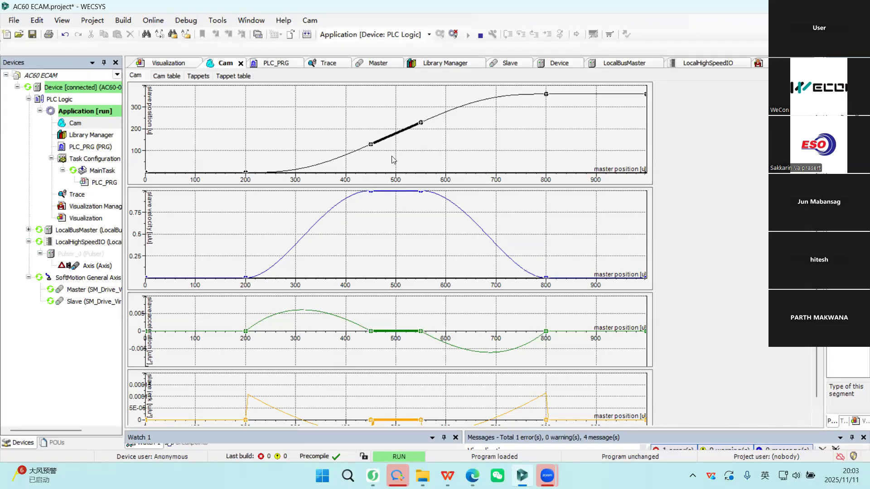
{"action": "left_click", "coordinate": [480, 104]}
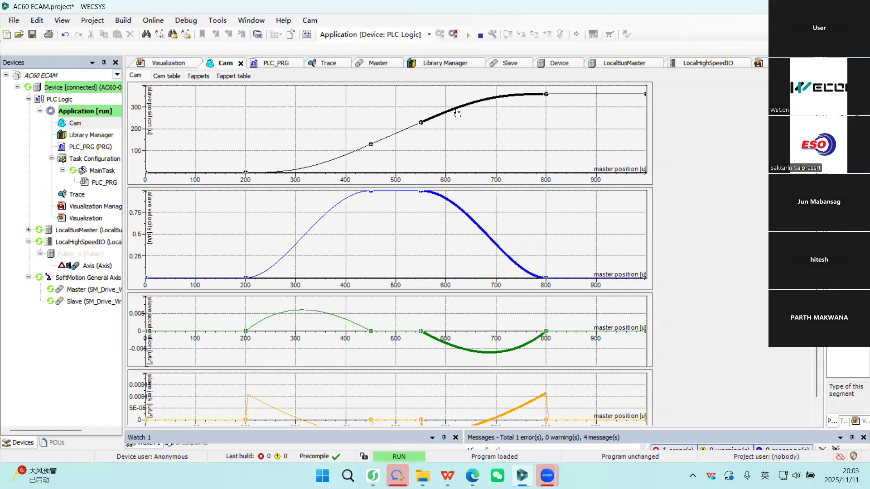
{"action": "left_click", "coordinate": [601, 94]}
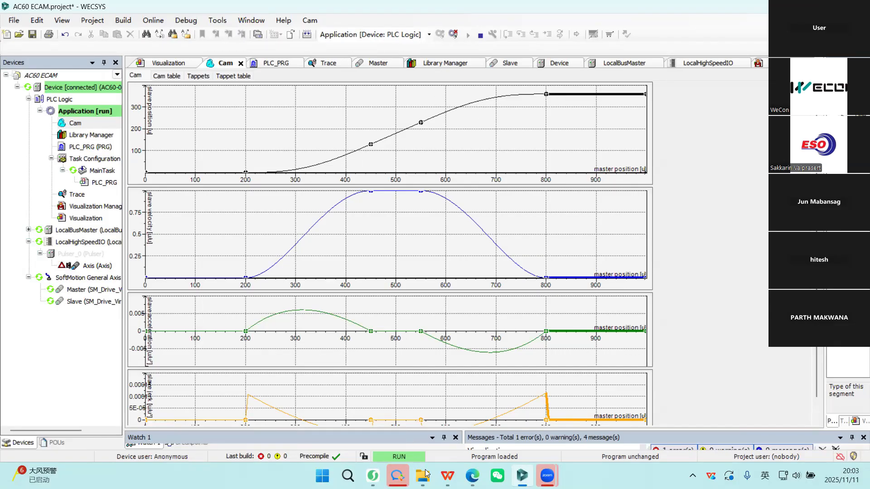
Switch to the AC60 ECAM.pptx presentation in WPS Office and show the Rotary saw and Flying saw slide full screen.
{"action": "left_click", "coordinate": [448, 475]}
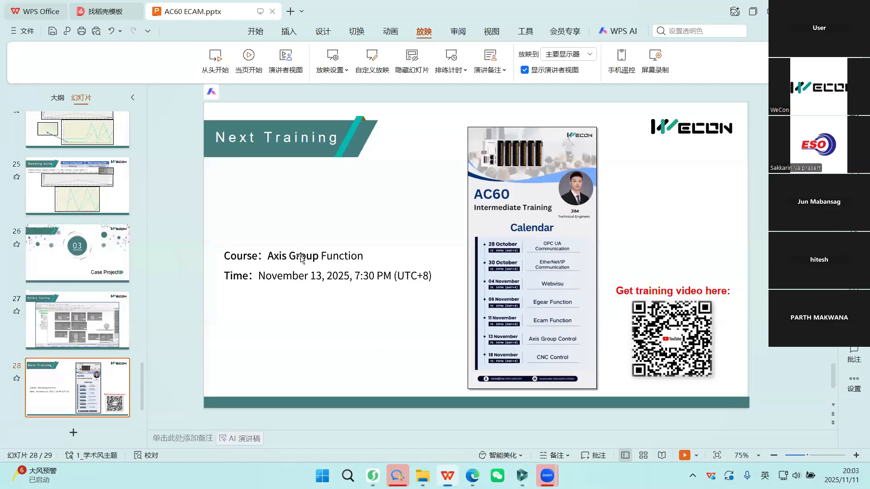
{"action": "scroll", "coordinate": [300, 258], "scroll_direction": "up", "scroll_amount": 17}
{"action": "scroll", "coordinate": [190, 247], "scroll_direction": "up", "scroll_amount": 1}
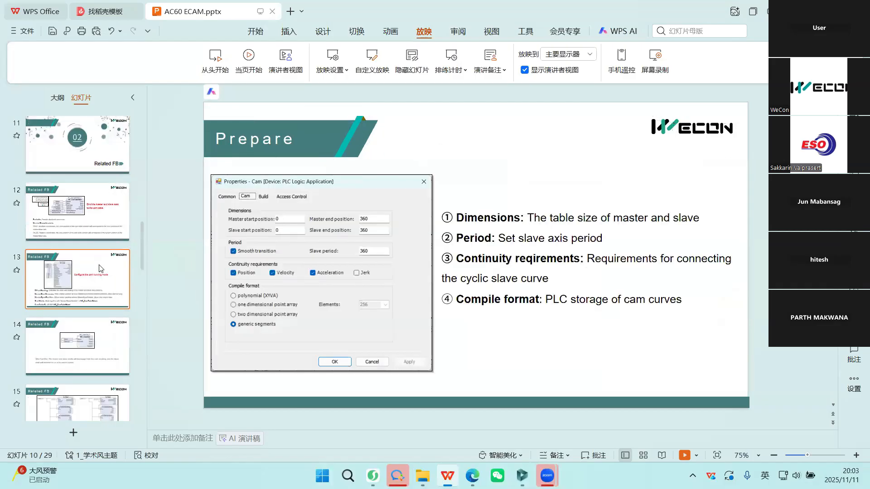
{"action": "scroll", "coordinate": [105, 214], "scroll_direction": "up", "scroll_amount": 5}
{"action": "left_click", "coordinate": [105, 215]}
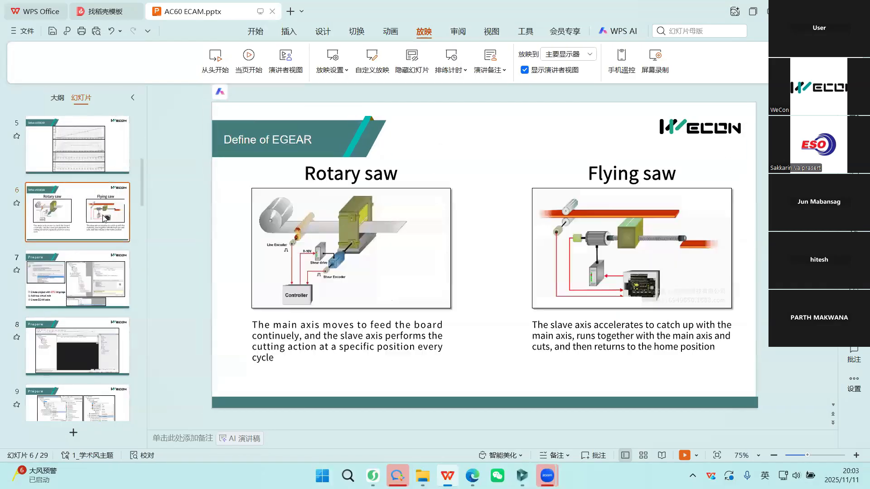
{"action": "key", "text": "shift+F5"}
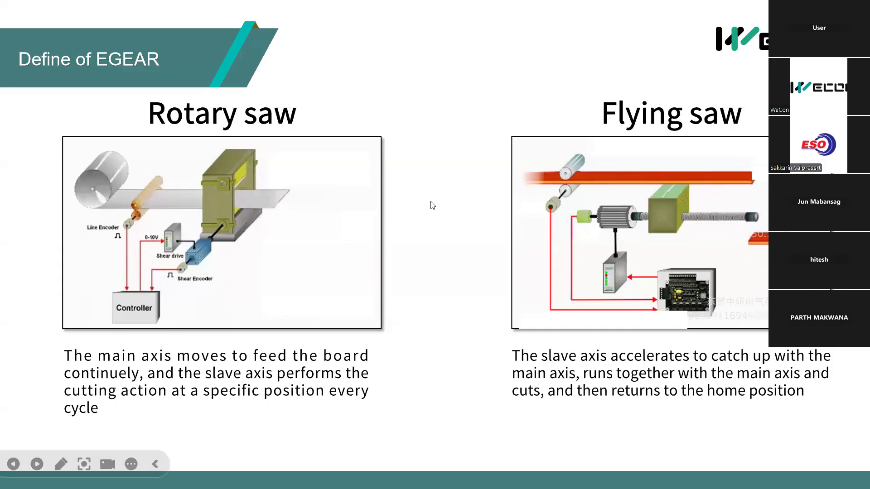
{"action": "key", "text": "Escape"}
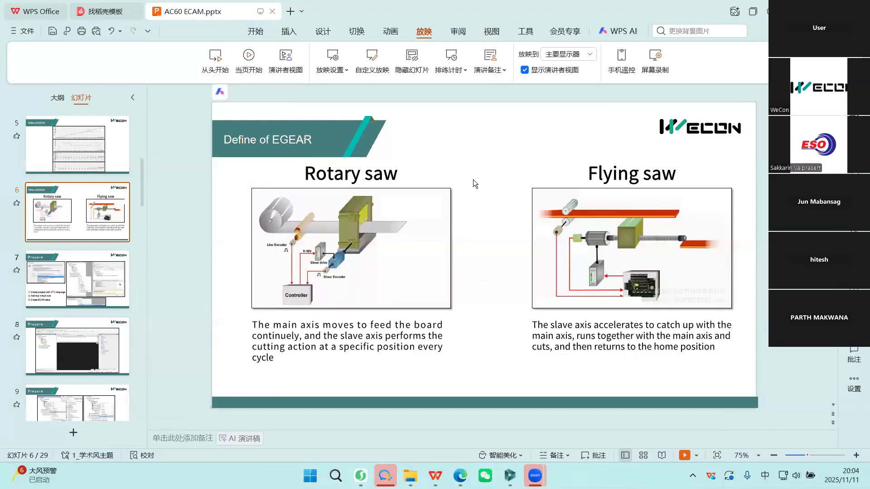
Switch back to WECSYS, log out of the device and add a cam table named Cam_1 to the Application.
{"action": "left_click", "coordinate": [522, 475]}
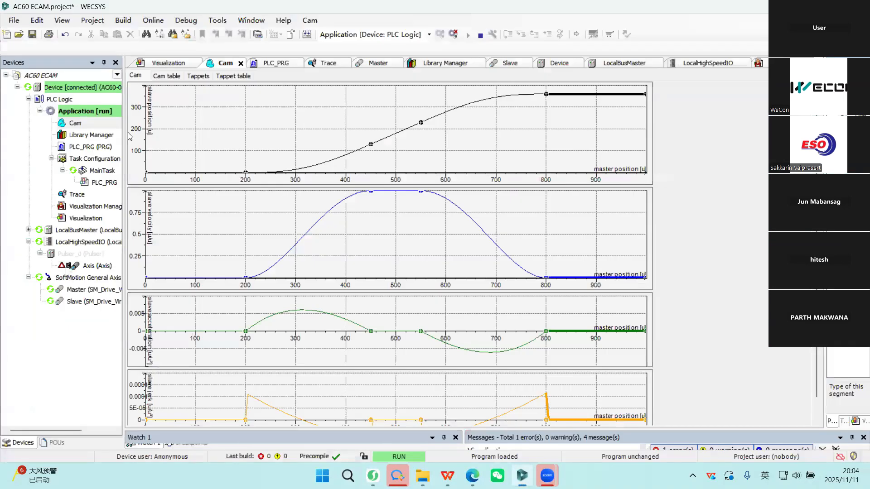
{"action": "left_click", "coordinate": [453, 34]}
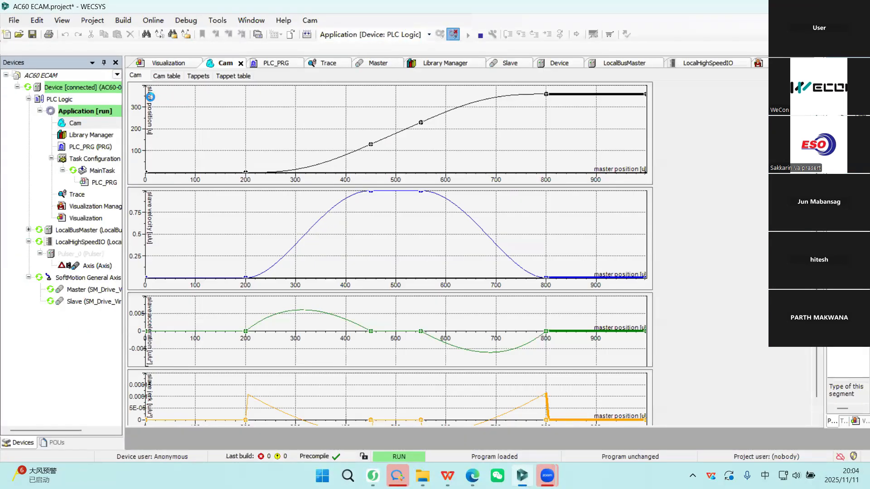
{"action": "left_click", "coordinate": [93, 114]}
{"action": "right_click", "coordinate": [94, 114]}
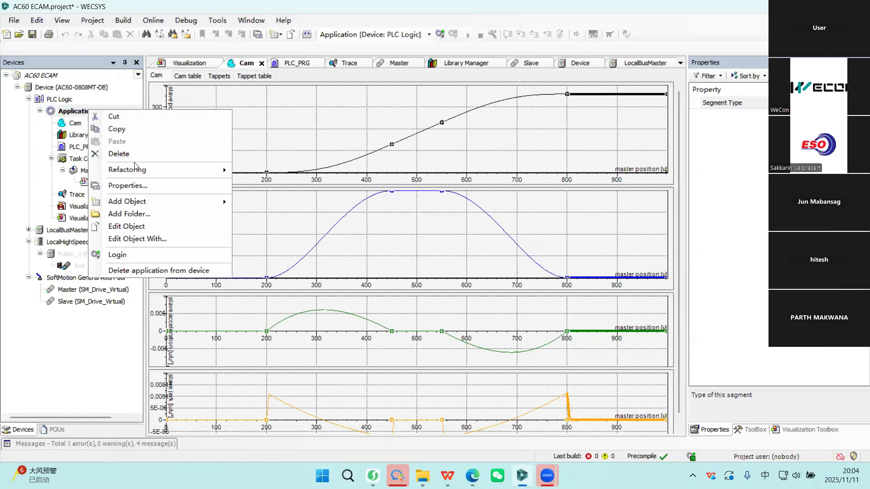
{"action": "left_click", "coordinate": [78, 115]}
{"action": "right_click", "coordinate": [77, 115]}
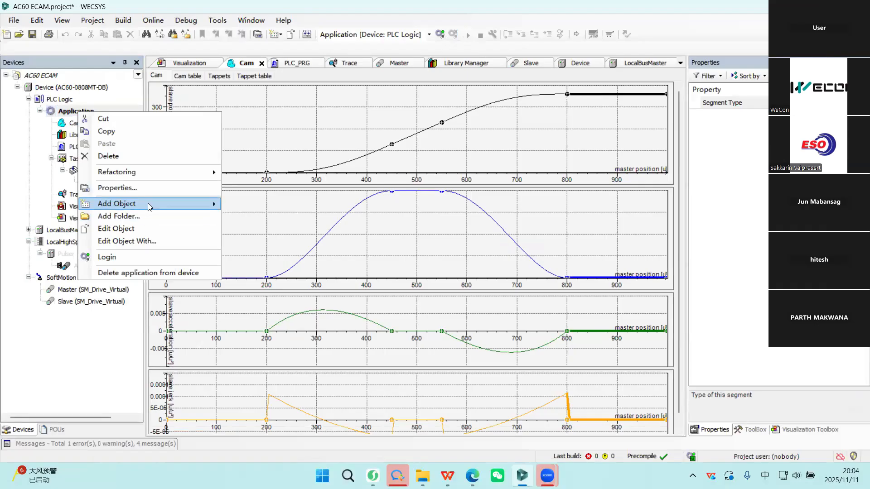
{"action": "mouse_move", "coordinate": [148, 203]}
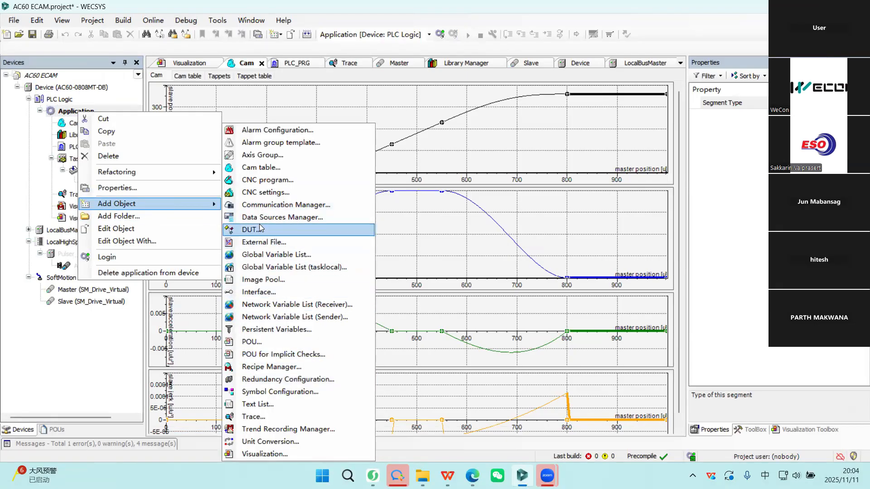
{"action": "left_click", "coordinate": [268, 169]}
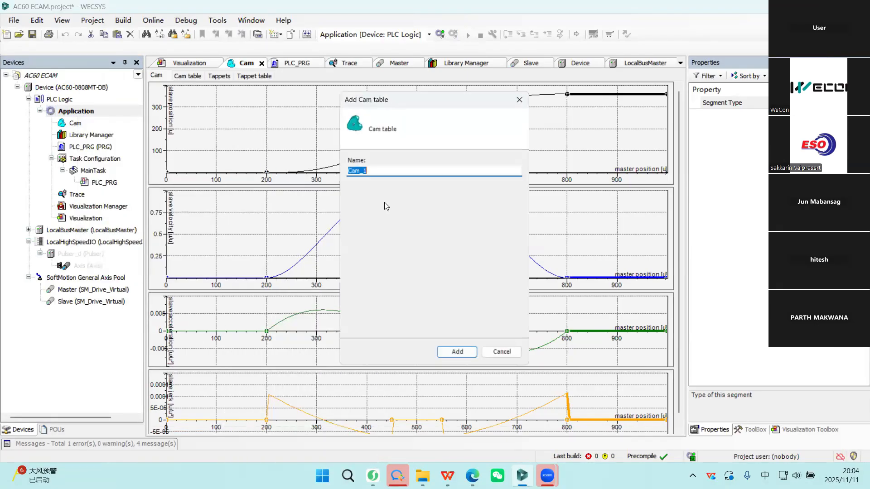
{"action": "left_click", "coordinate": [457, 352]}
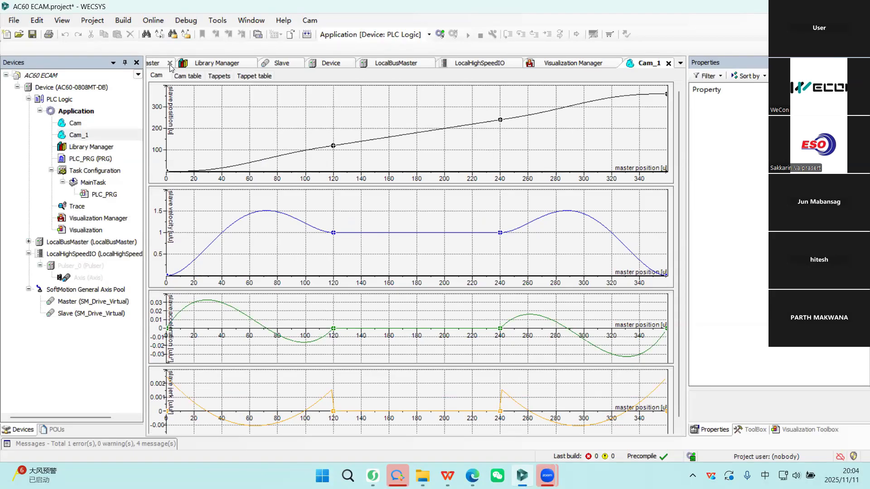
Insert three points at X 15, 30 and 60 in the first segment of the Cam_1 table.
{"action": "left_click", "coordinate": [186, 76]}
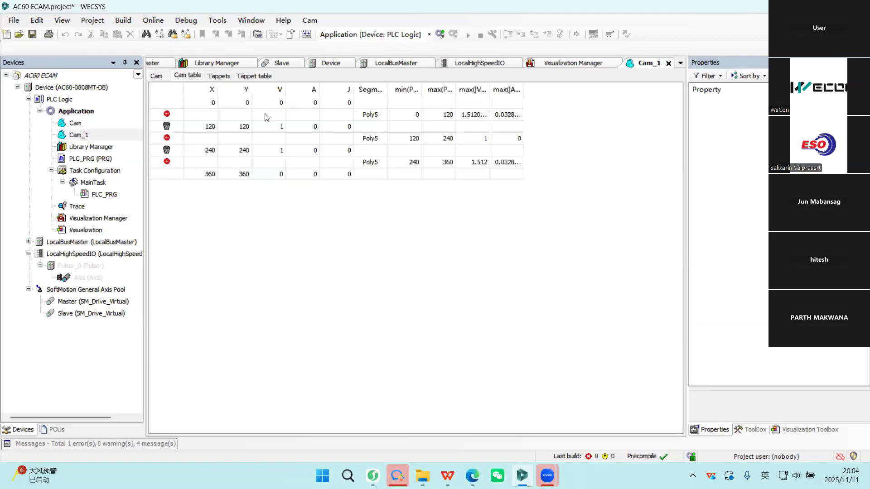
{"action": "left_click", "coordinate": [167, 114]}
{"action": "left_click", "coordinate": [166, 115]}
{"action": "left_click", "coordinate": [166, 114]}
{"action": "double_click", "coordinate": [199, 126]}
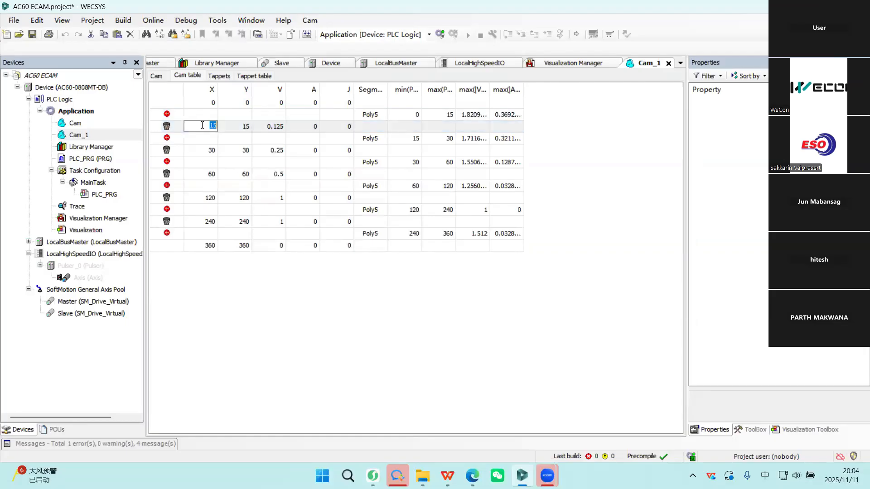
{"action": "left_click", "coordinate": [279, 131]}
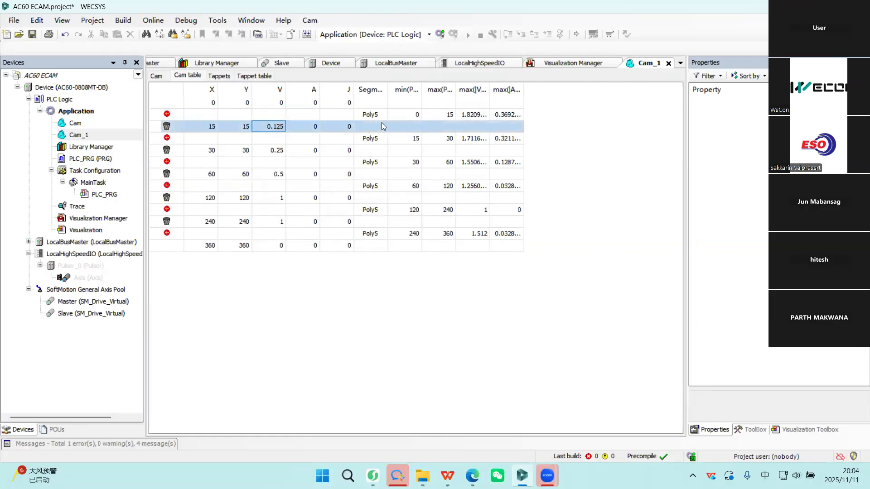
Set the segment type to Line for the Cam_1 segments from 15 to 30 and from 60 to 120.
{"action": "left_click", "coordinate": [376, 138]}
{"action": "left_click", "coordinate": [383, 138]}
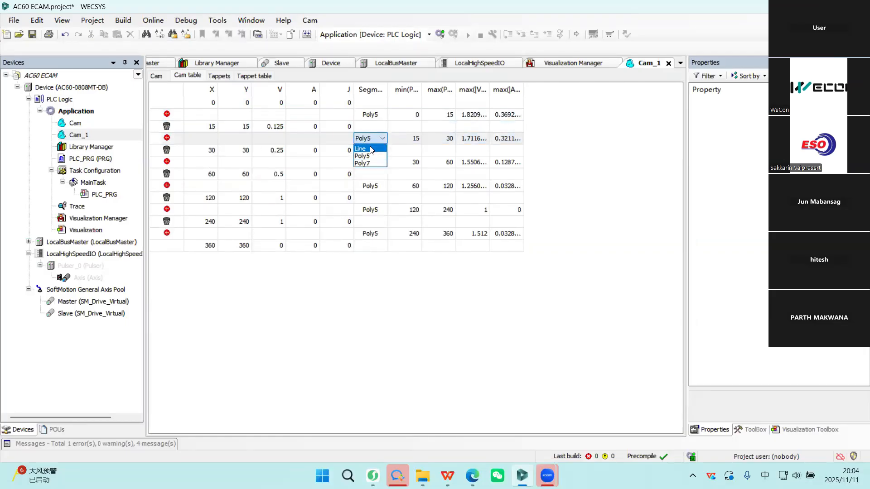
{"action": "left_click", "coordinate": [365, 146]}
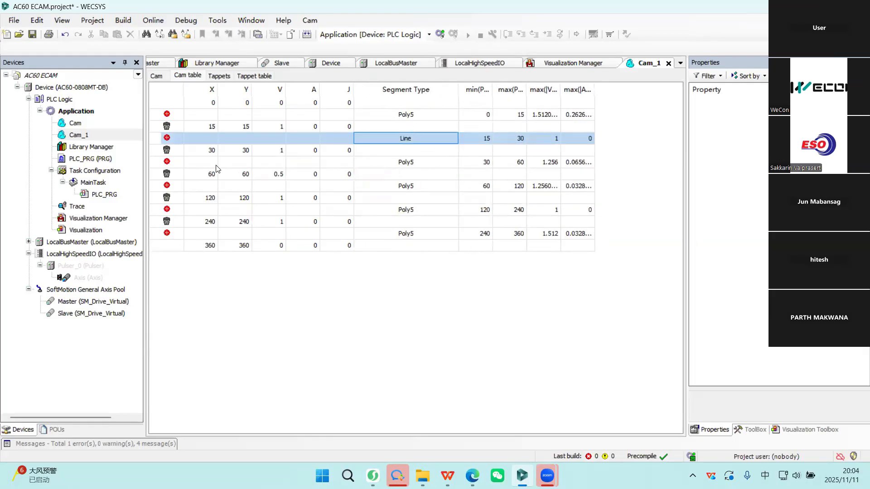
{"action": "left_click", "coordinate": [217, 150]}
{"action": "left_click", "coordinate": [209, 174]}
{"action": "left_click", "coordinate": [400, 189]}
{"action": "left_click", "coordinate": [433, 189]}
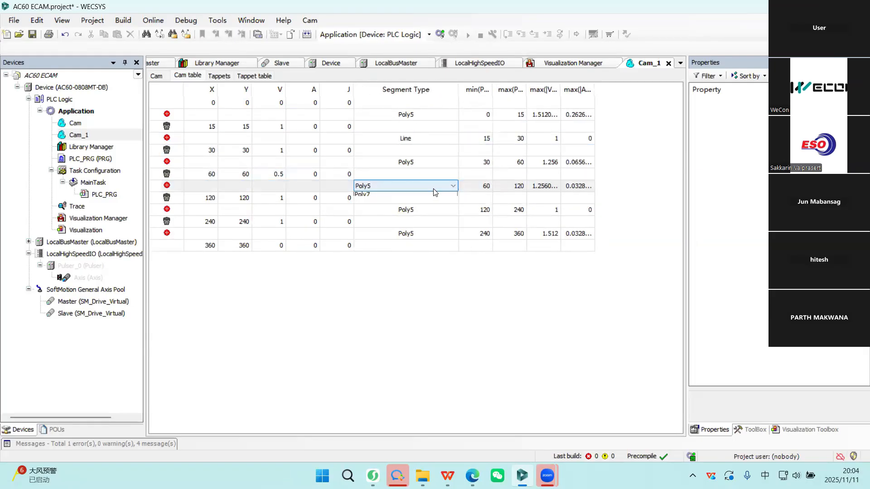
{"action": "left_click", "coordinate": [383, 199]}
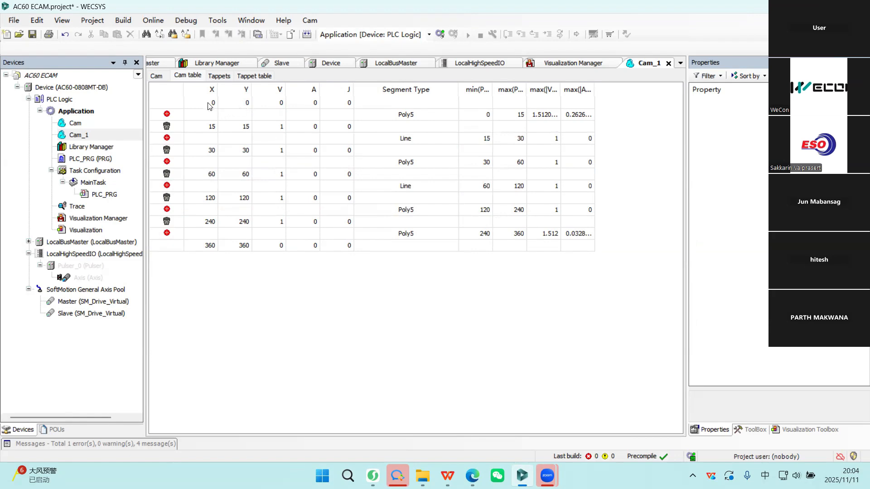
Examine the points in the Cam_1 table and the matching segments of its slave position curve.
{"action": "left_click", "coordinate": [213, 127]}
{"action": "left_click", "coordinate": [226, 149]}
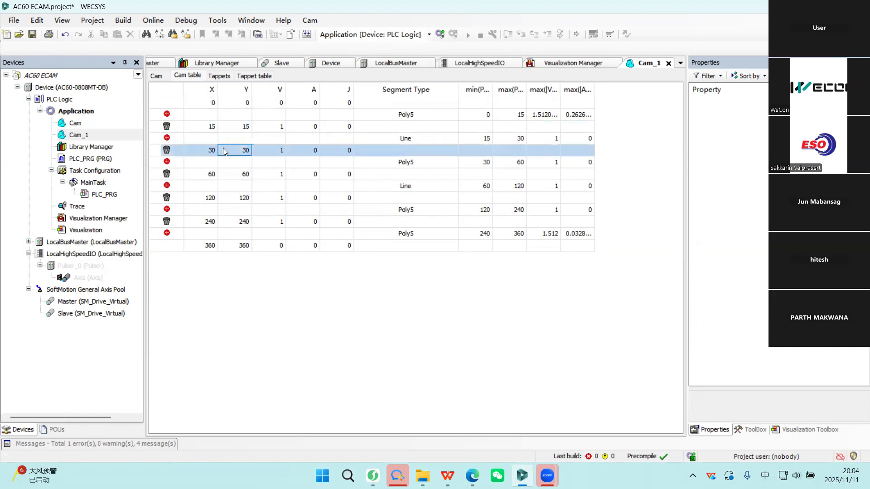
{"action": "key", "text": "Down"}
{"action": "key", "text": "Down"}
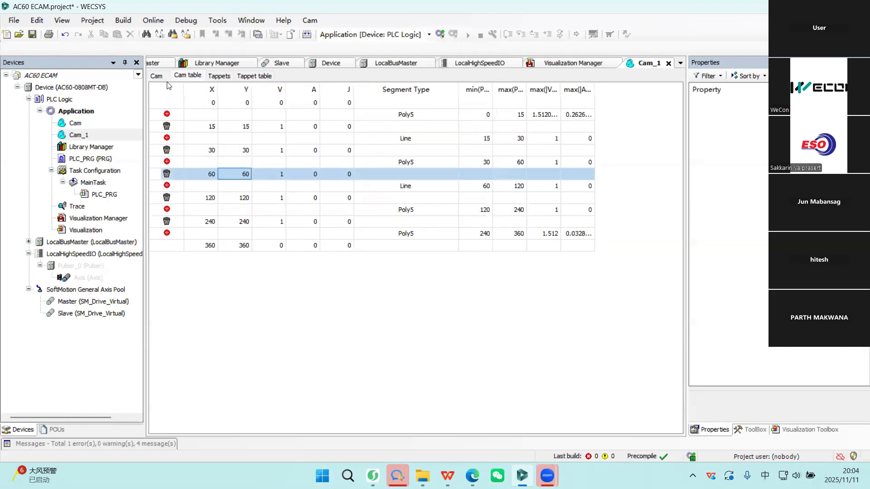
{"action": "left_click", "coordinate": [157, 76]}
{"action": "left_click", "coordinate": [216, 164]}
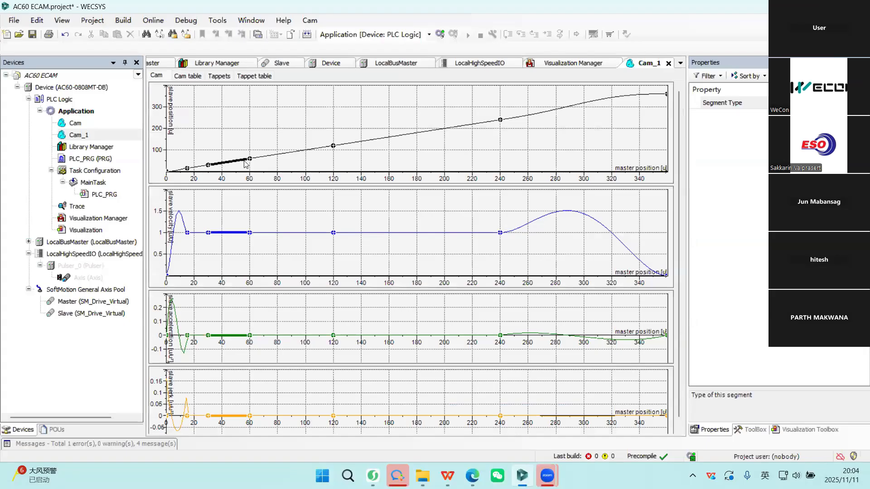
{"action": "left_click", "coordinate": [269, 155]}
{"action": "left_click", "coordinate": [357, 142]}
{"action": "left_click", "coordinate": [518, 118]}
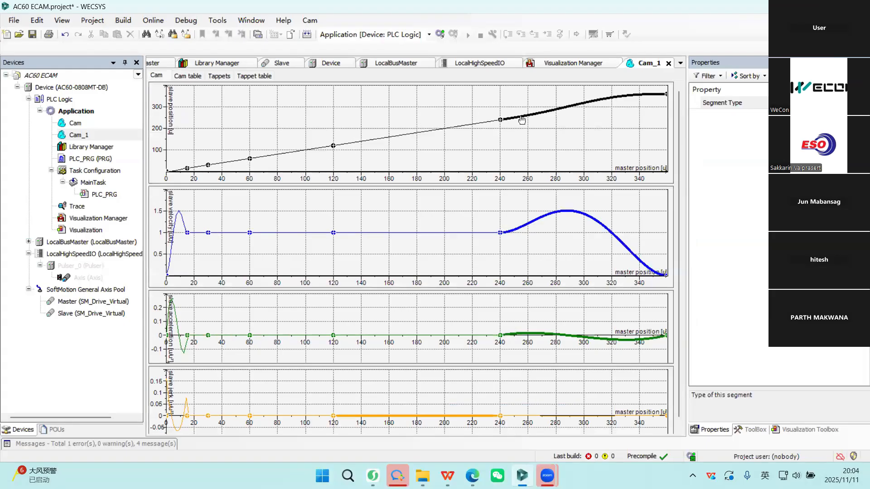
{"action": "left_click", "coordinate": [283, 153]}
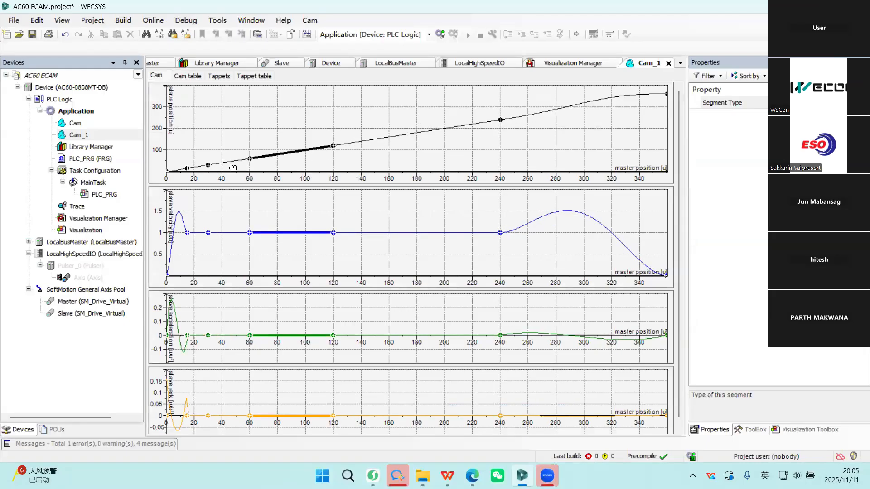
{"action": "left_click", "coordinate": [379, 141]}
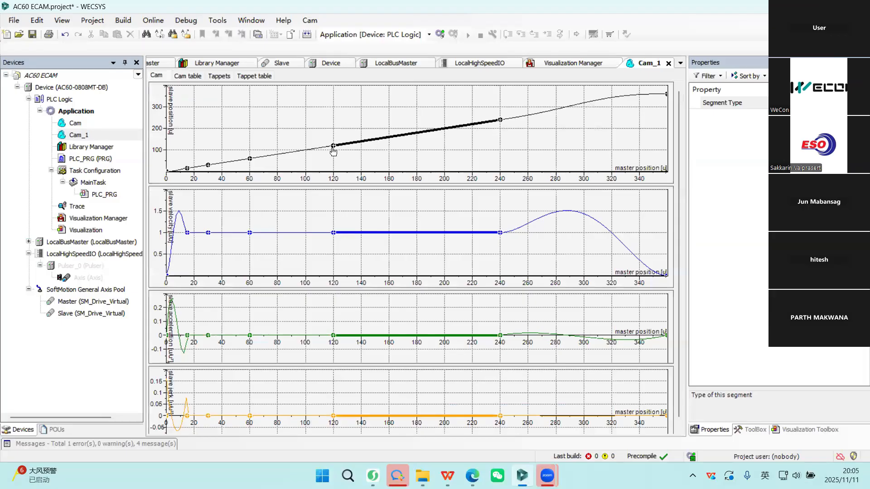
{"action": "left_click", "coordinate": [292, 153]}
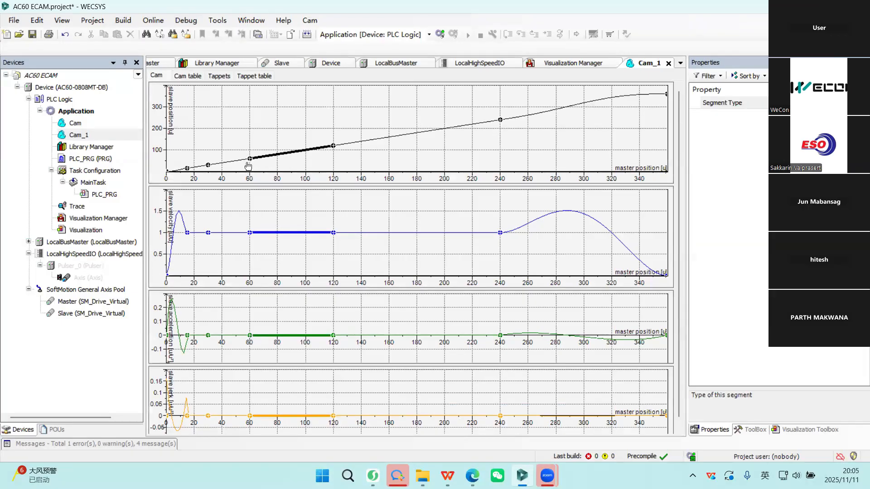
Compare the Line segments in the Cam_1 table with the curve, then check the tappets and the point at X 240.
{"action": "left_click", "coordinate": [192, 76]}
{"action": "left_click", "coordinate": [396, 143]}
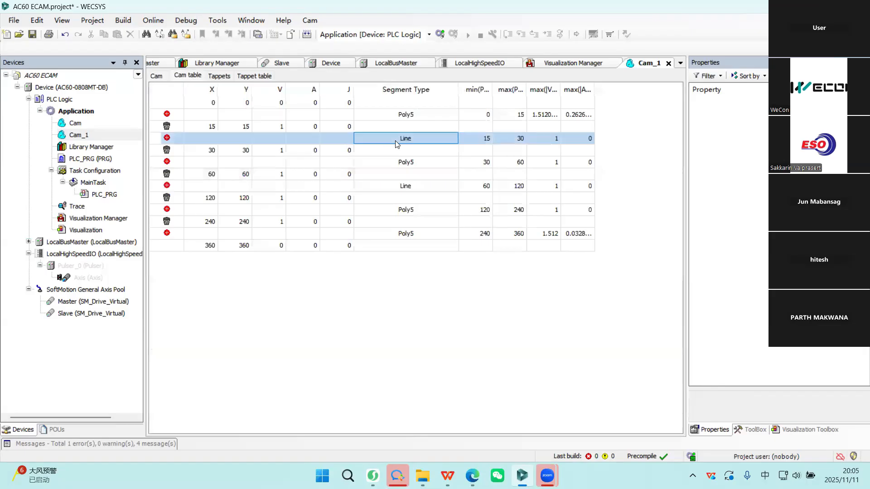
{"action": "left_click", "coordinate": [401, 186]}
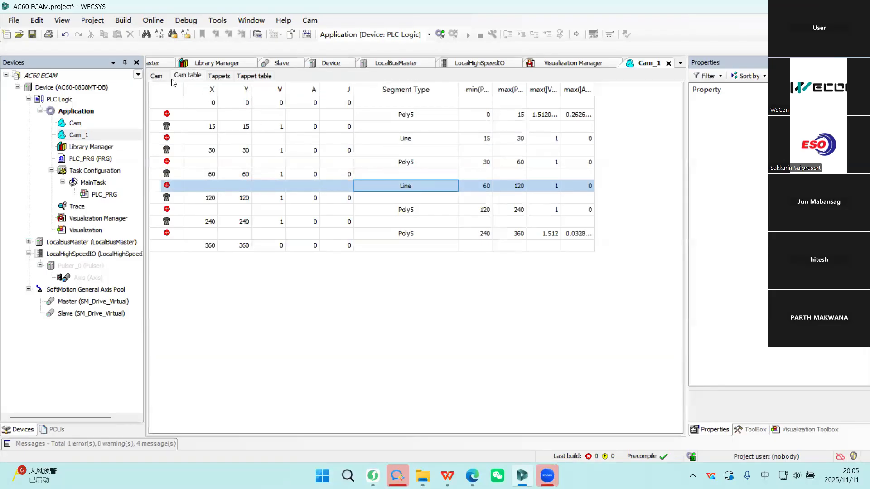
{"action": "left_click", "coordinate": [158, 76]}
{"action": "left_click", "coordinate": [313, 153]}
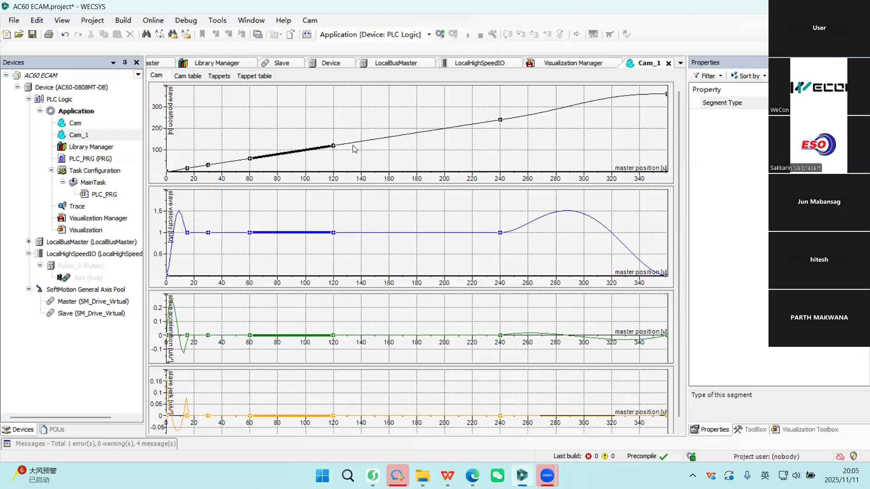
{"action": "left_click", "coordinate": [220, 76]}
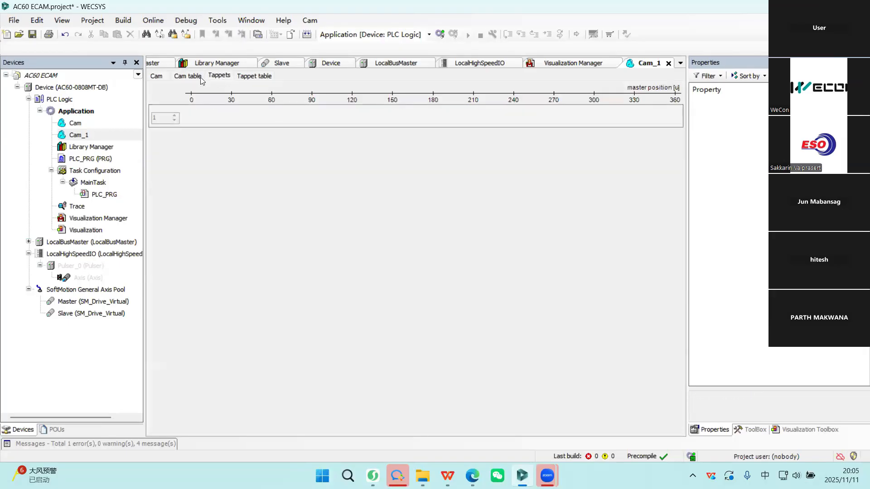
{"action": "left_click", "coordinate": [200, 77]}
{"action": "left_click", "coordinate": [397, 233]}
{"action": "left_click", "coordinate": [220, 222]}
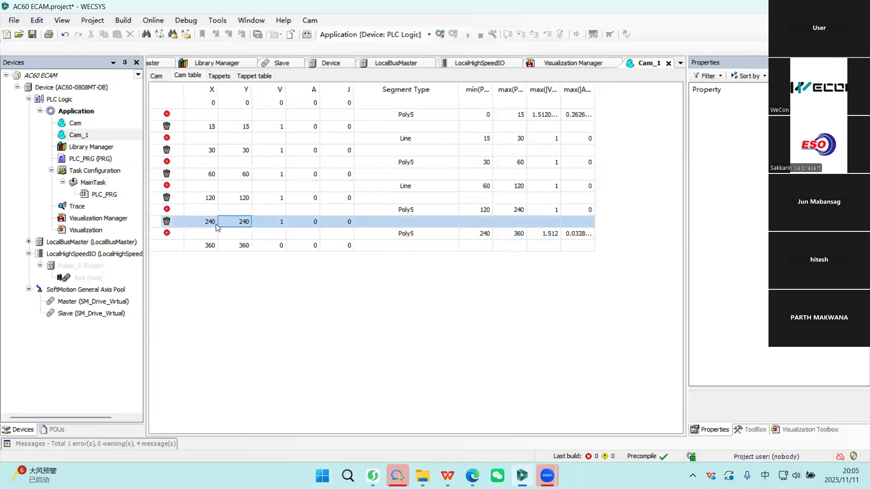
Examine the points at X 240 and 360 in the Cam_1 table and the matching Poly5 segment on its curves.
{"action": "left_click", "coordinate": [211, 243]}
{"action": "left_click", "coordinate": [207, 222]}
{"action": "left_click", "coordinate": [214, 247]}
{"action": "left_click", "coordinate": [210, 223]}
{"action": "left_click", "coordinate": [215, 247]}
{"action": "left_click", "coordinate": [419, 234]}
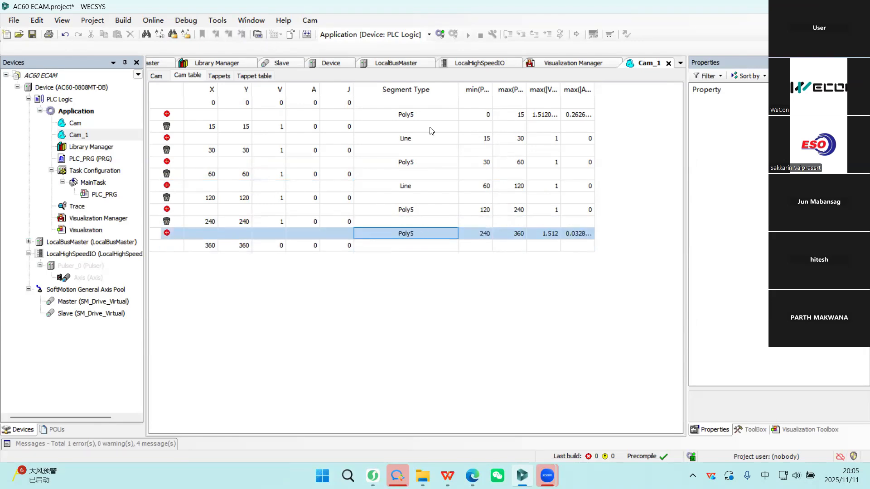
{"action": "left_click", "coordinate": [159, 76]}
{"action": "left_click", "coordinate": [611, 103]}
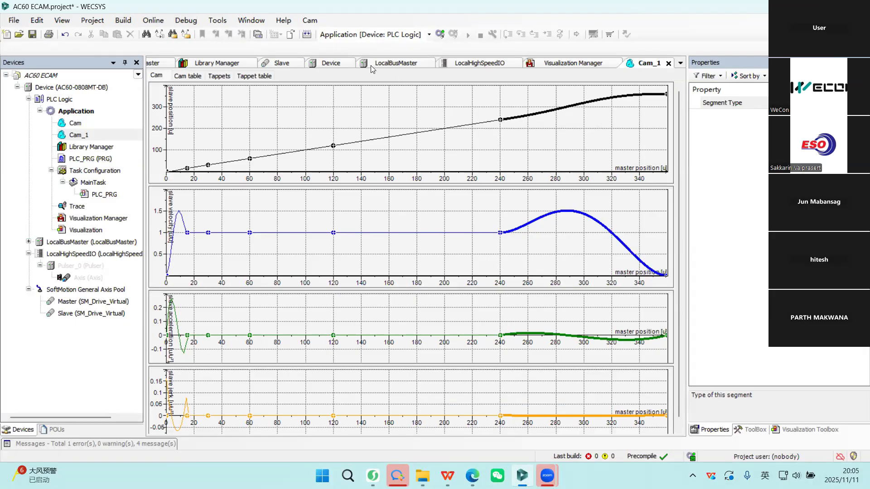
Show the export of Cam_1 data into an ASCII table with the desktop as target folder, and close it without saving.
{"action": "left_click", "coordinate": [316, 22]}
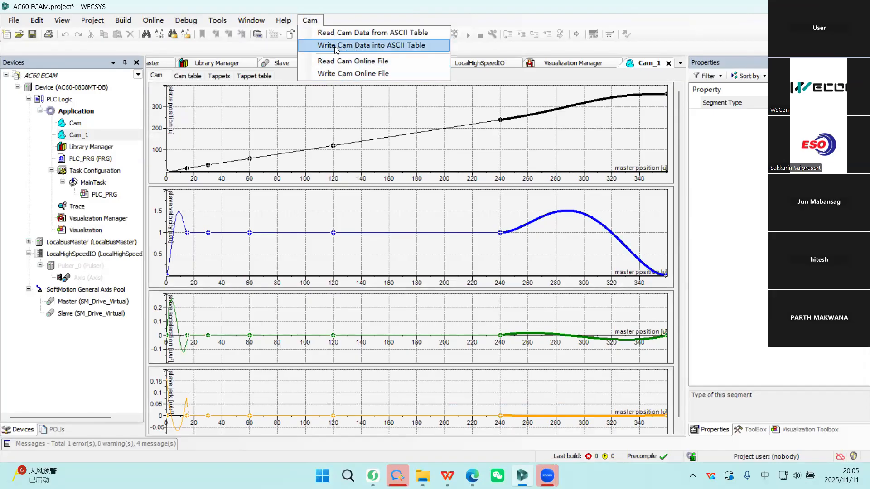
{"action": "left_click", "coordinate": [362, 44]}
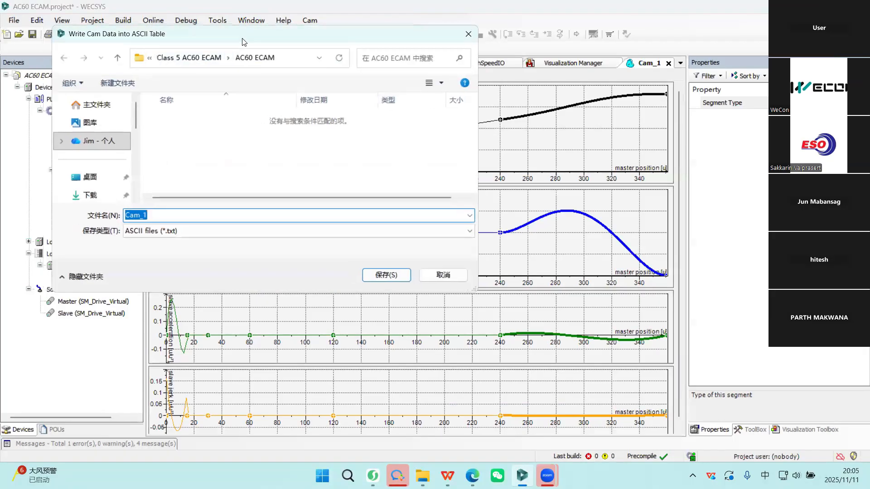
{"action": "left_click_drag", "start_coordinate": [234, 37], "coordinate": [343, 74]}
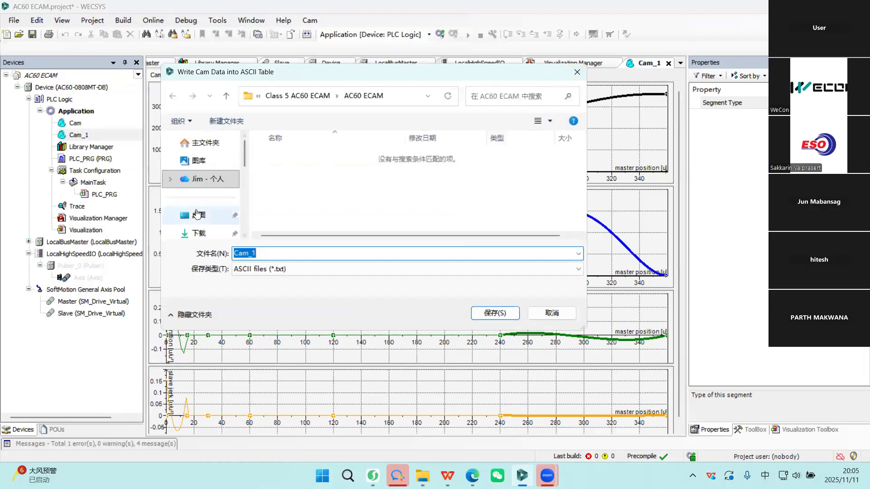
{"action": "left_click", "coordinate": [196, 214]}
{"action": "left_click", "coordinate": [577, 72]}
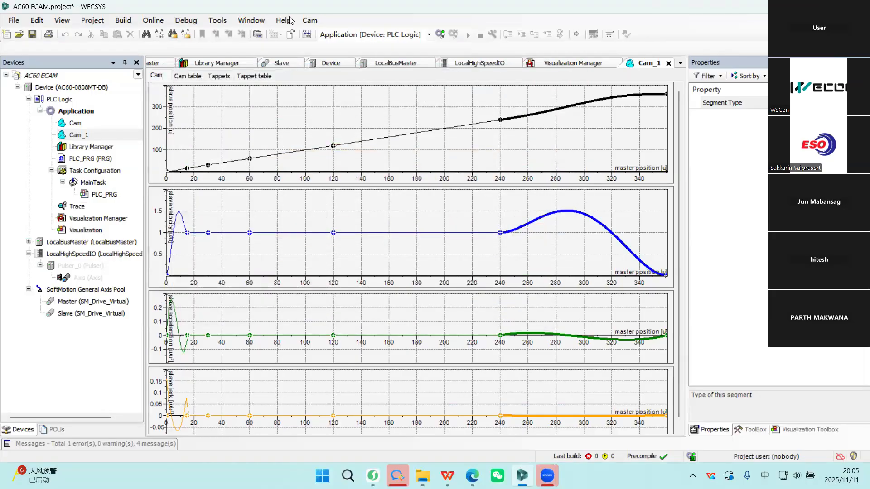
Show the import of cam data from an ASCII table by browsing the desktop, and close it without opening a file.
{"action": "left_click", "coordinate": [310, 20]}
{"action": "left_click", "coordinate": [350, 34]}
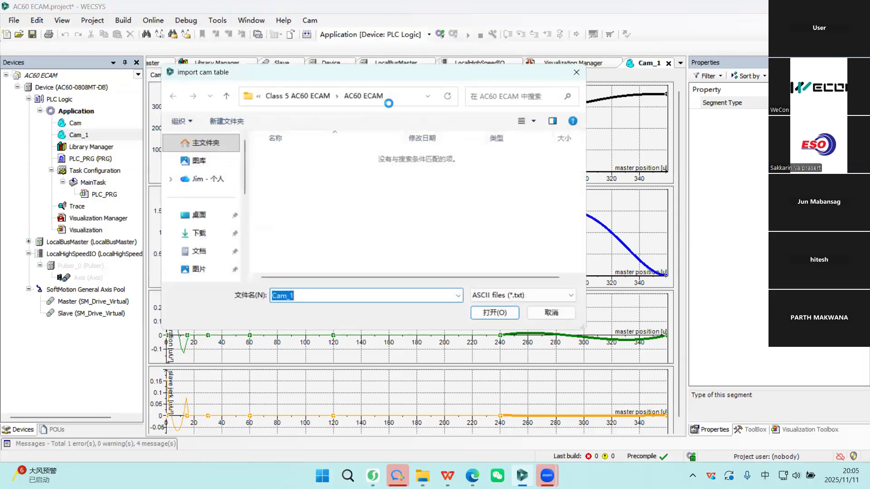
{"action": "left_click", "coordinate": [199, 215]}
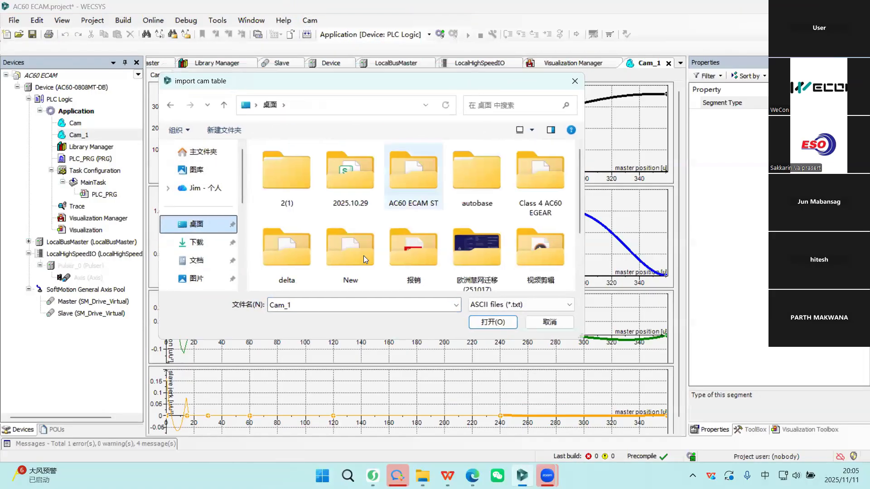
{"action": "left_click", "coordinate": [575, 80]}
{"action": "left_click", "coordinate": [319, 23]}
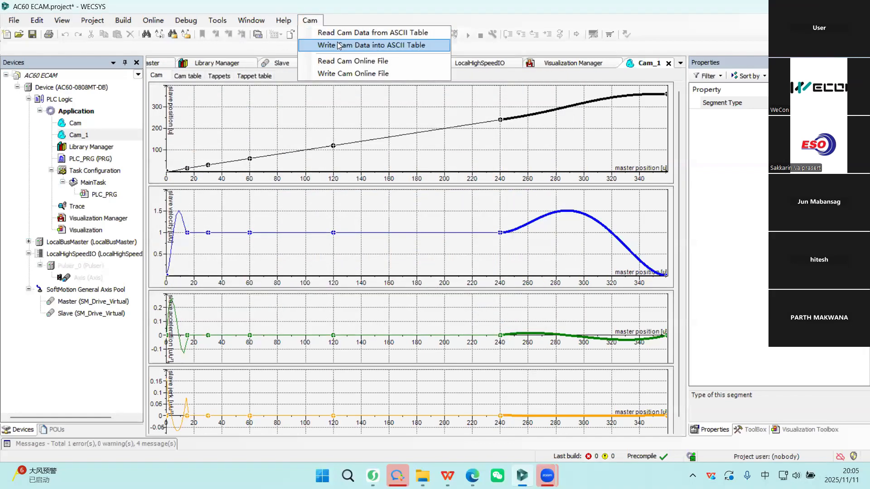
{"action": "left_click", "coordinate": [380, 215]}
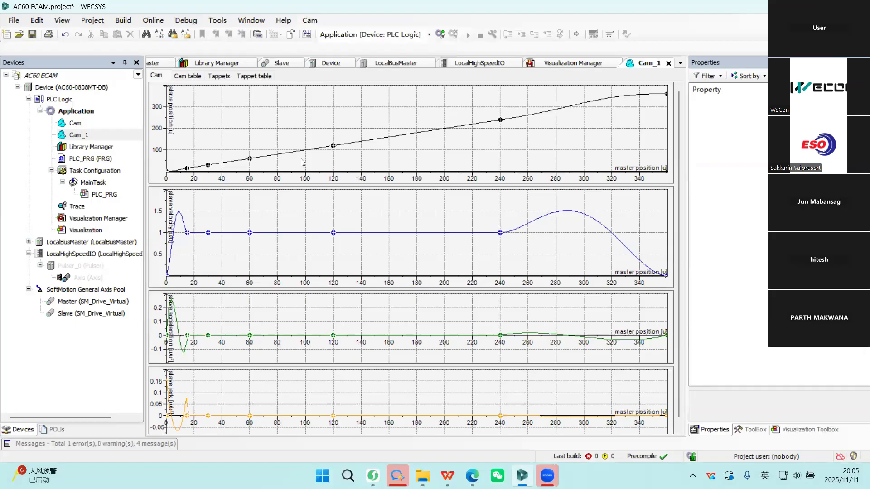
Move the Cam_1 slave position curve's point at master 120 up to about 325 and its point at 240 down to about 66.
{"action": "left_click_drag", "start_coordinate": [333, 146], "coordinate": [331, 100]}
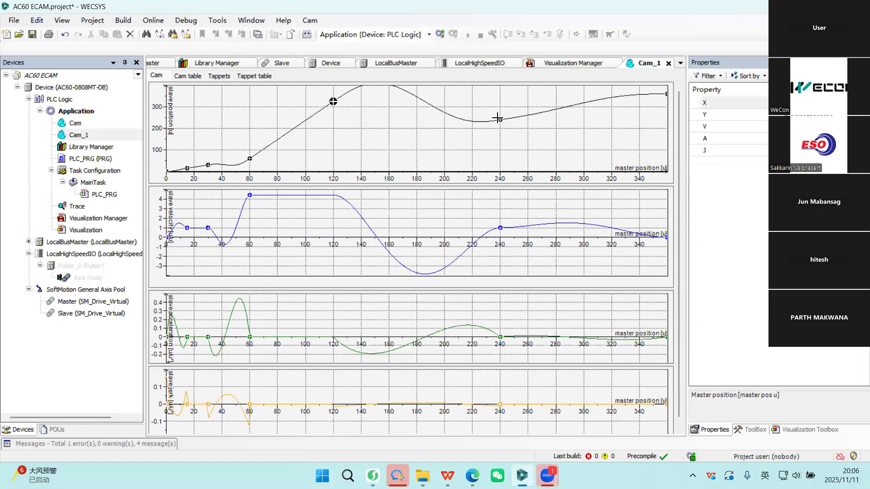
{"action": "left_click_drag", "start_coordinate": [500, 150], "coordinate": [500, 157]}
{"action": "left_click", "coordinate": [316, 214]}
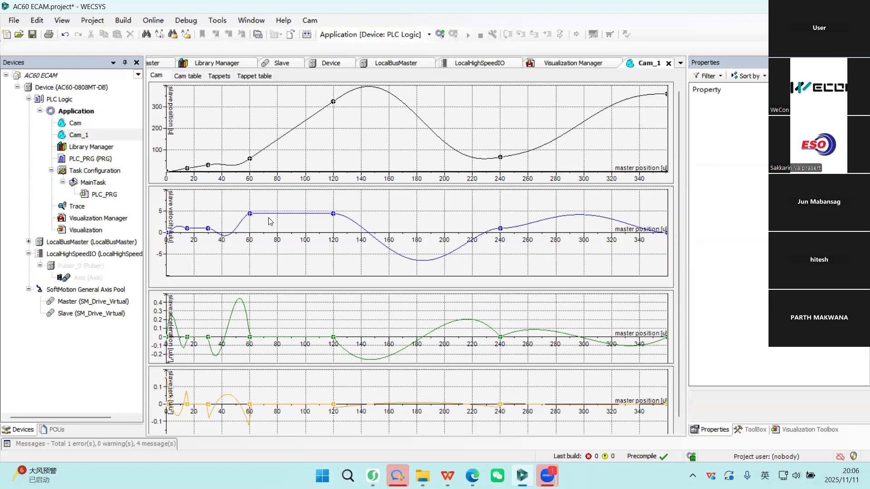
Review the X and Y values of the Cam_1 table's points from 15 to 240 after the curve edit.
{"action": "left_click", "coordinate": [202, 77]}
{"action": "left_click", "coordinate": [208, 129]}
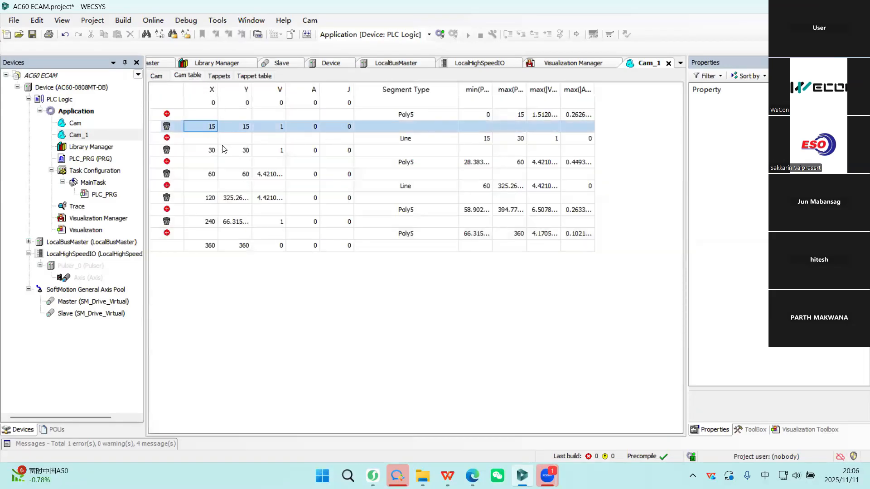
{"action": "left_click", "coordinate": [244, 127]}
{"action": "key", "text": "Down"}
{"action": "key", "text": "Down"}
{"action": "key", "text": "Down"}
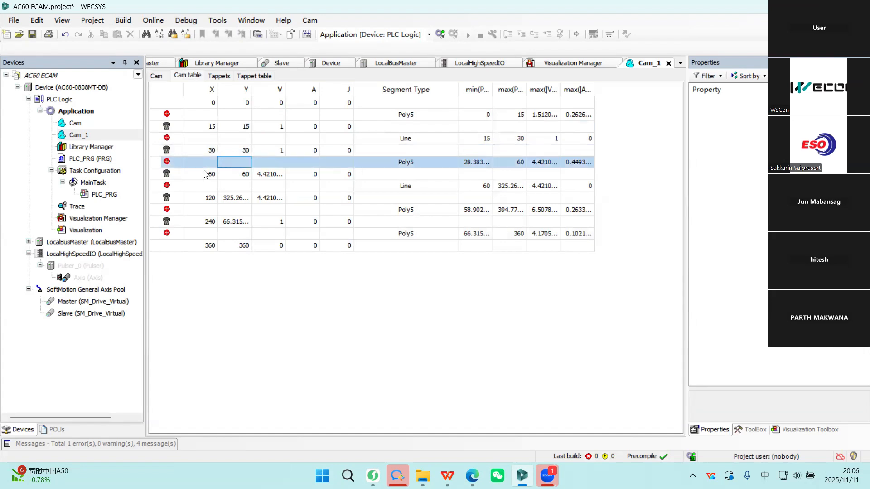
{"action": "key", "text": "Down"}
{"action": "key", "text": "Down"}
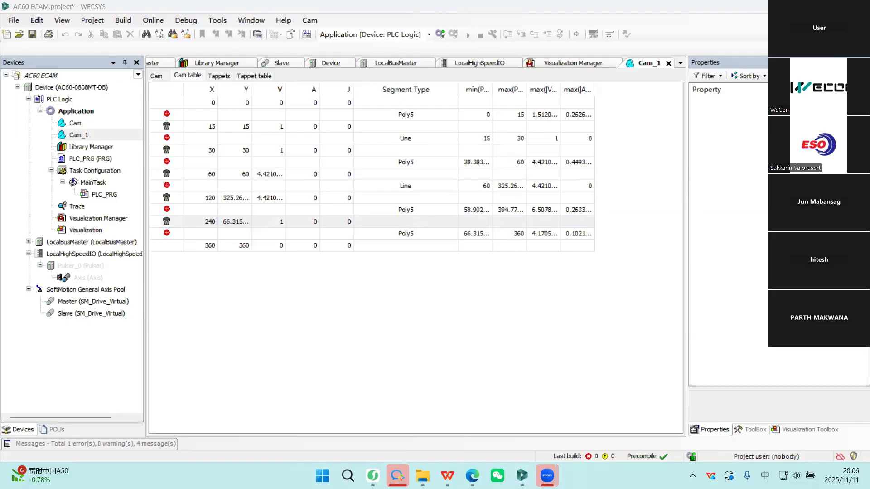
{"action": "left_click", "coordinate": [391, 222]}
{"action": "left_click", "coordinate": [522, 476]}
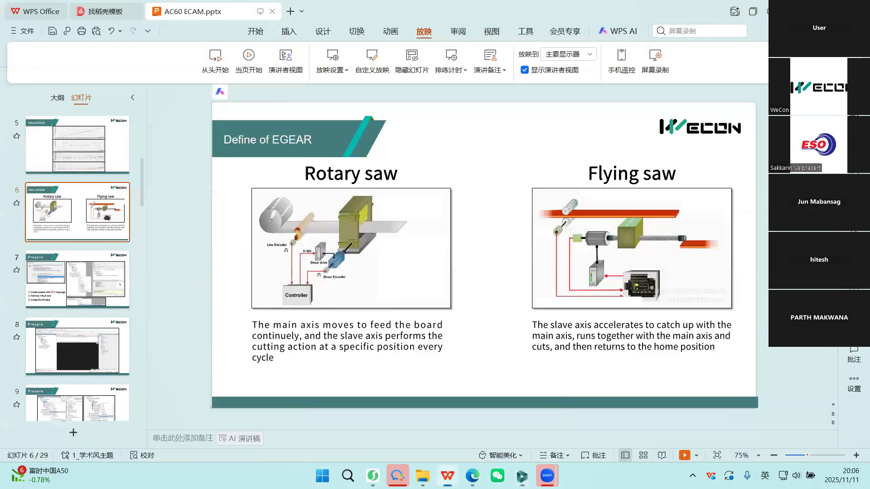
{"action": "left_click", "coordinate": [522, 476]}
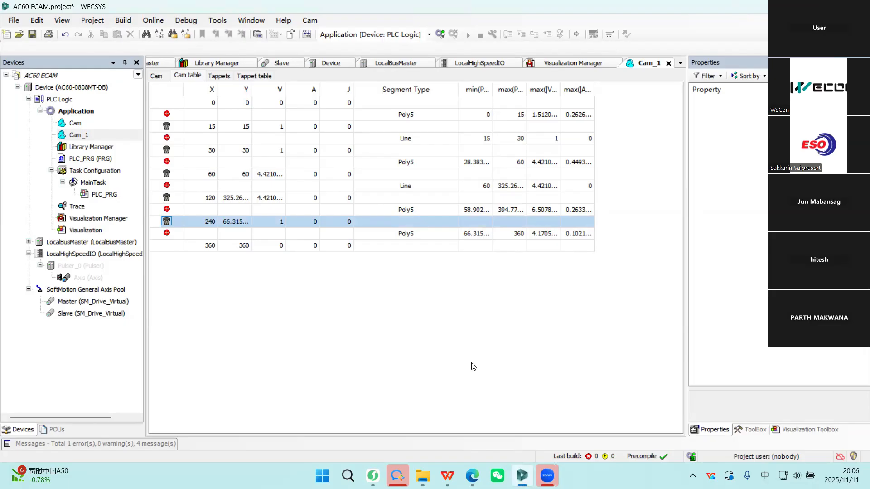
{"action": "left_click_drag", "start_coordinate": [176, 6], "coordinate": [152, 4]}
{"action": "left_click", "coordinate": [472, 475]}
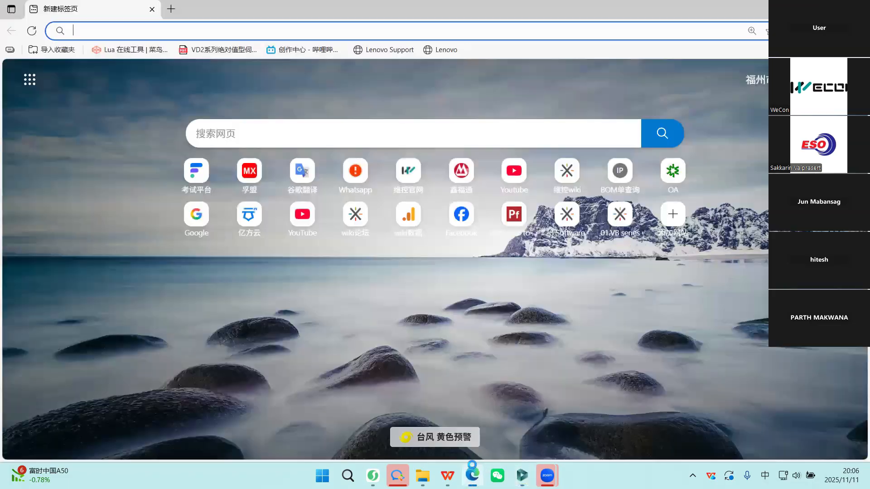
{"action": "left_click", "coordinate": [857, 9]}
{"action": "left_click", "coordinate": [522, 476]}
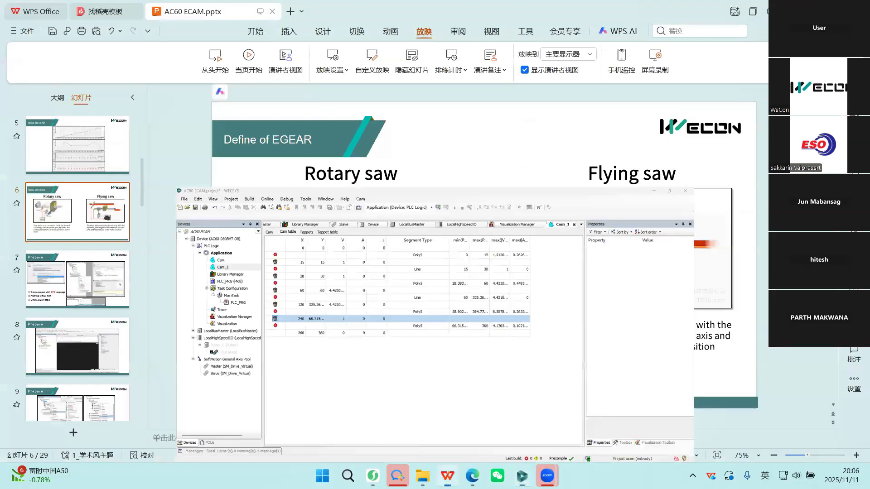
{"action": "left_click", "coordinate": [523, 476]}
Log in to the device with the changed application and start it.
{"action": "left_click", "coordinate": [375, 36]}
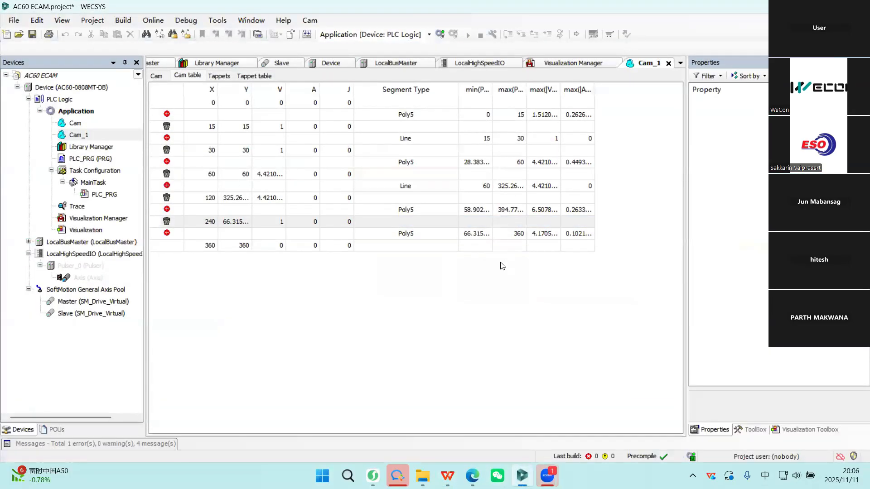
{"action": "left_click", "coordinate": [439, 34]}
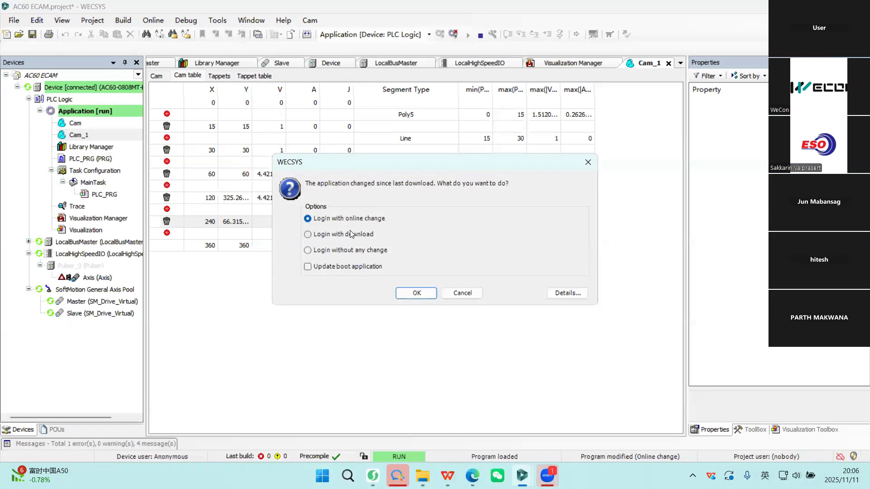
{"action": "left_click", "coordinate": [416, 293]}
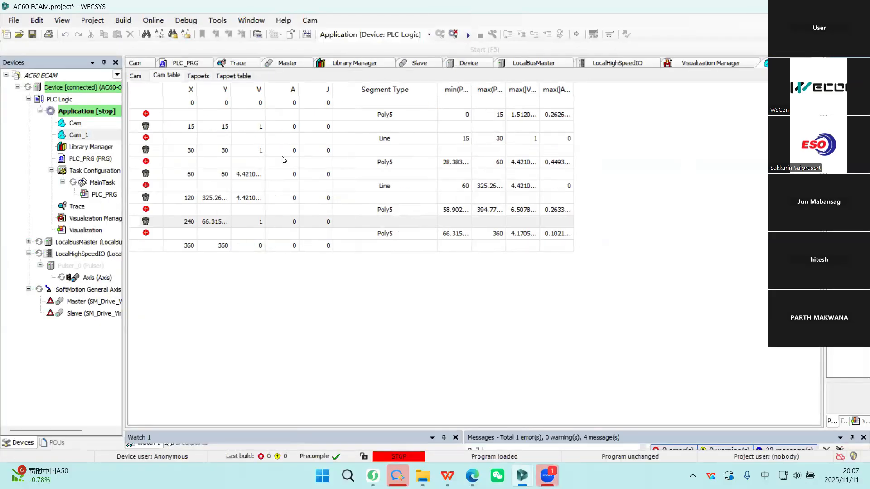
{"action": "key", "text": "F5"}
Open the Visualization and power on the master and slave axes with their MC_Power blocks.
{"action": "left_click", "coordinate": [84, 290]}
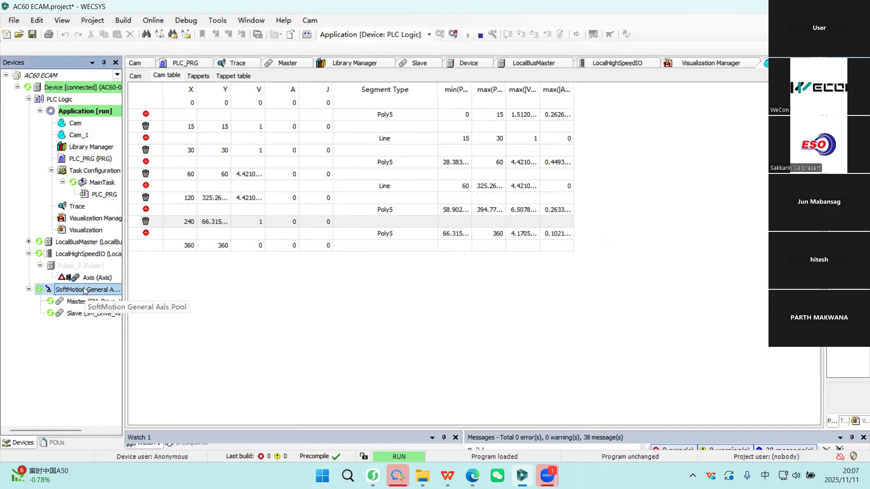
{"action": "double_click", "coordinate": [86, 230]}
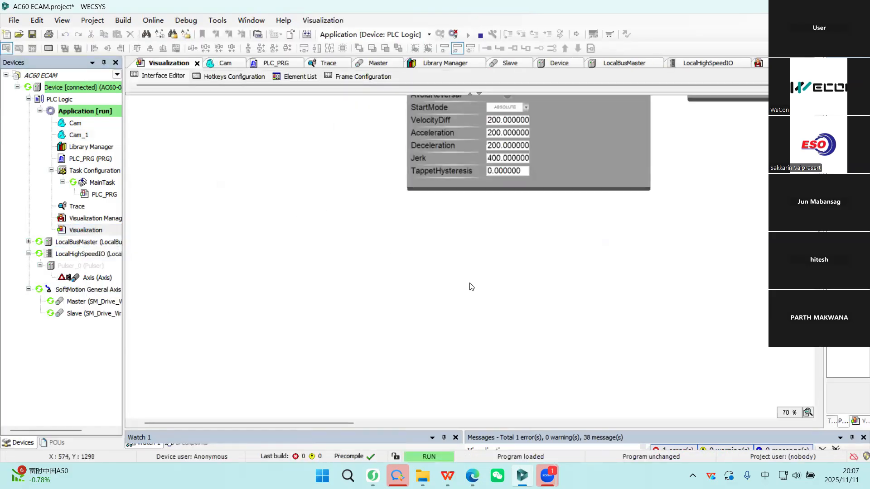
{"action": "scroll", "coordinate": [462, 265], "scroll_direction": "up", "scroll_amount": 6}
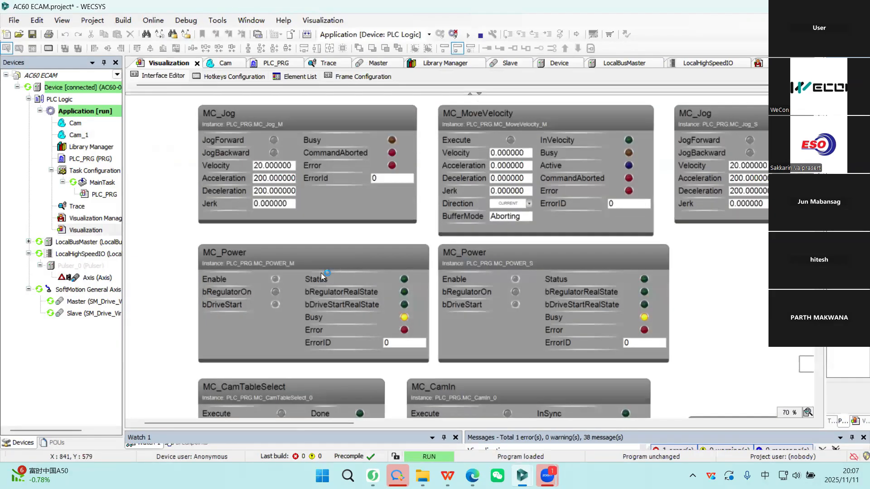
{"action": "left_click", "coordinate": [515, 291]}
Execute the MC_CamTableSelect block in the Visualization.
{"action": "scroll", "coordinate": [417, 282], "scroll_direction": "down", "scroll_amount": 3}
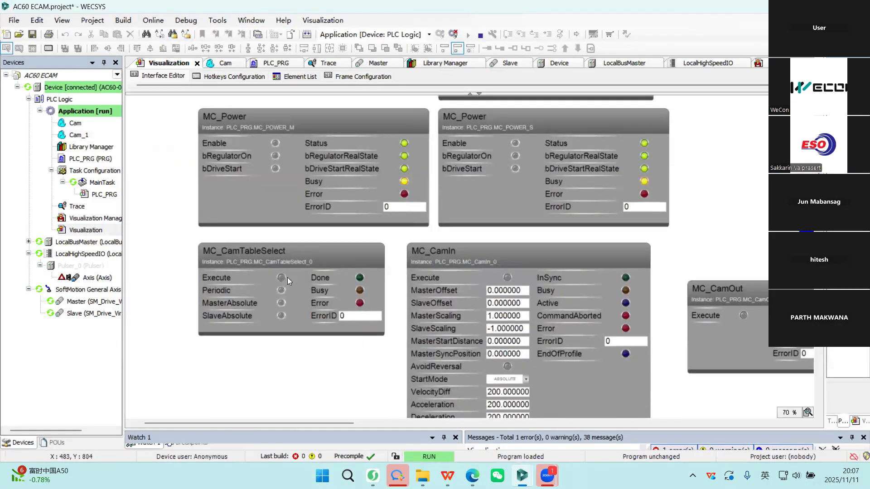
{"action": "scroll", "coordinate": [436, 260], "scroll_direction": "down", "scroll_amount": 2}
{"action": "scroll", "coordinate": [501, 250], "scroll_direction": "up", "scroll_amount": 1}
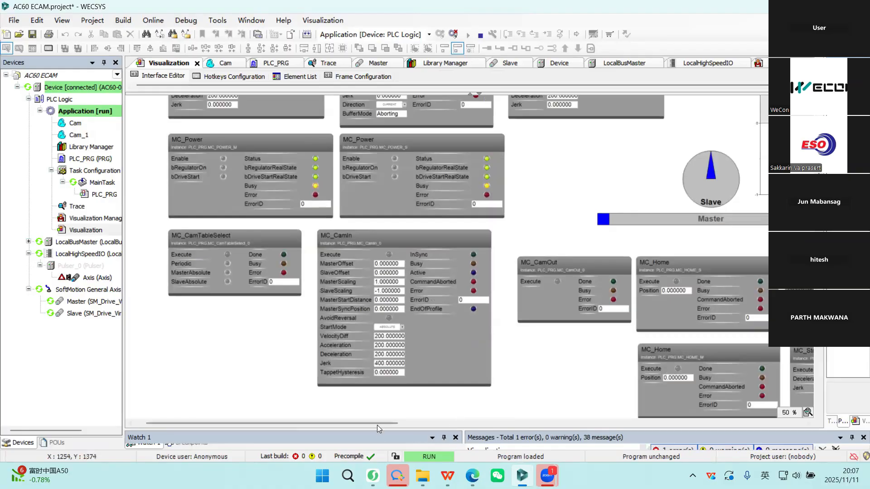
{"action": "left_click_drag", "start_coordinate": [378, 424], "coordinate": [360, 421]}
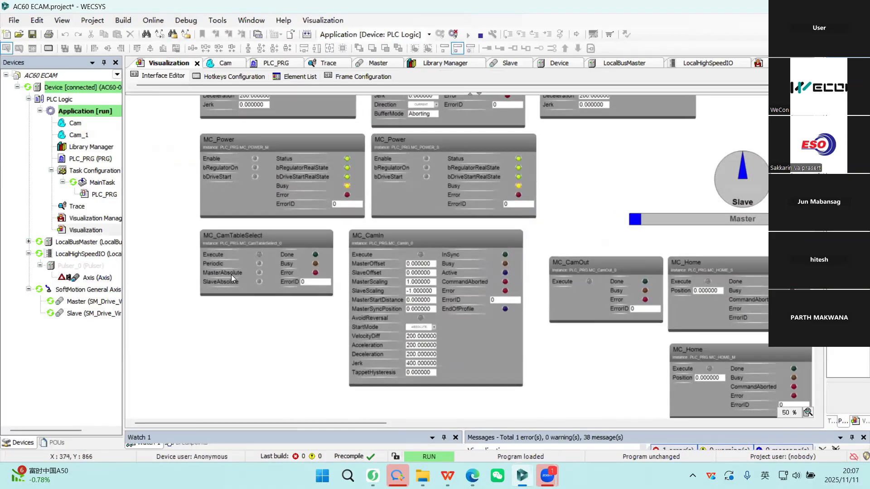
{"action": "left_click", "coordinate": [259, 255]}
Set the StartMode of the MC_CamIn block to RAMP_IN and execute the block.
{"action": "left_click", "coordinate": [430, 329]}
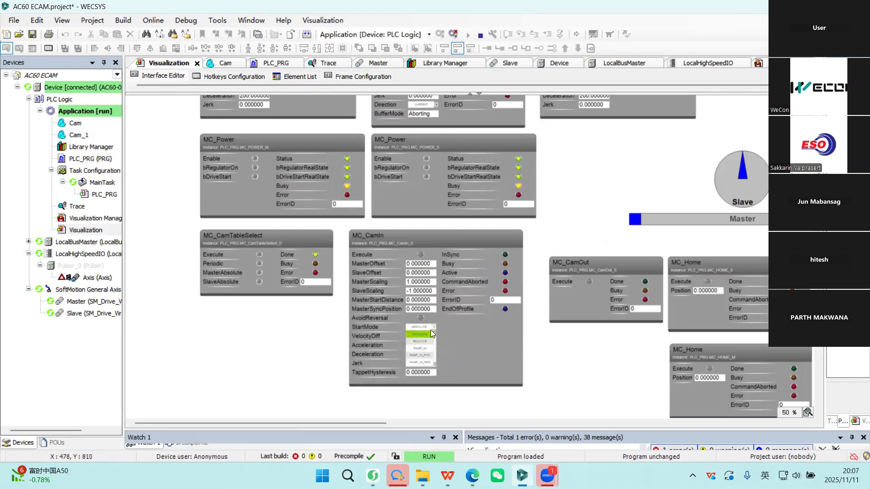
{"action": "scroll", "coordinate": [430, 330], "scroll_direction": "up", "scroll_amount": 1}
{"action": "scroll", "coordinate": [508, 326], "scroll_direction": "up", "scroll_amount": 1}
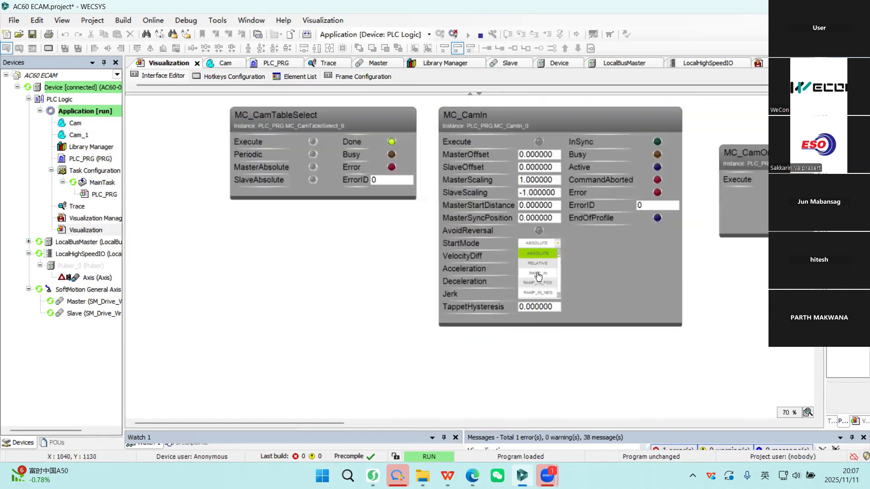
{"action": "left_click", "coordinate": [538, 275]}
{"action": "scroll", "coordinate": [548, 290], "scroll_direction": "up", "scroll_amount": 2}
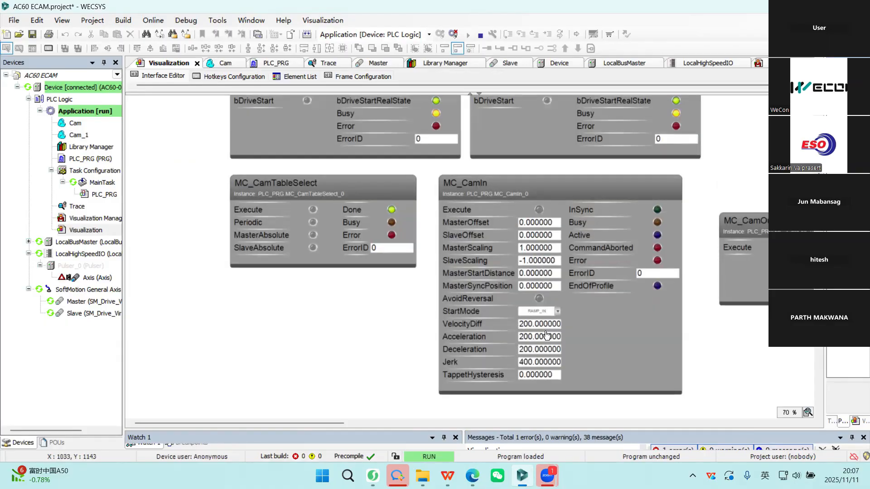
{"action": "scroll", "coordinate": [574, 309], "scroll_direction": "down", "scroll_amount": 1}
{"action": "scroll", "coordinate": [572, 307], "scroll_direction": "up", "scroll_amount": 2}
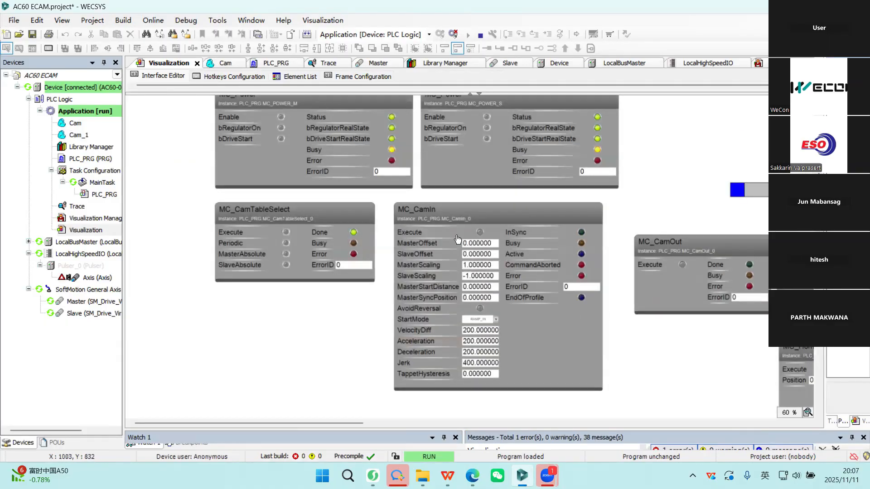
{"action": "left_click", "coordinate": [479, 230]}
Set Velocity, Acceleration and Deceleration of the master's MC_MoveVelocity block to 100 and execute the block.
{"action": "scroll", "coordinate": [589, 222], "scroll_direction": "down", "scroll_amount": 1}
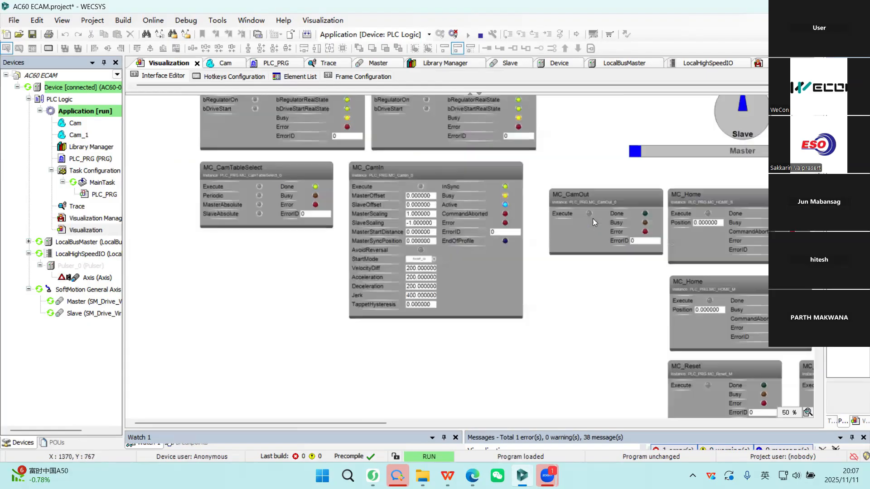
{"action": "scroll", "coordinate": [592, 219], "scroll_direction": "up", "scroll_amount": 3}
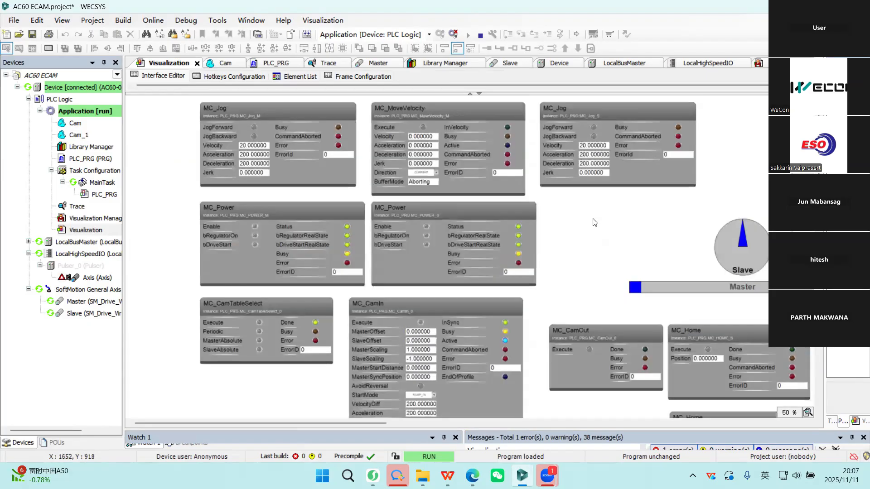
{"action": "left_click", "coordinate": [434, 137]}
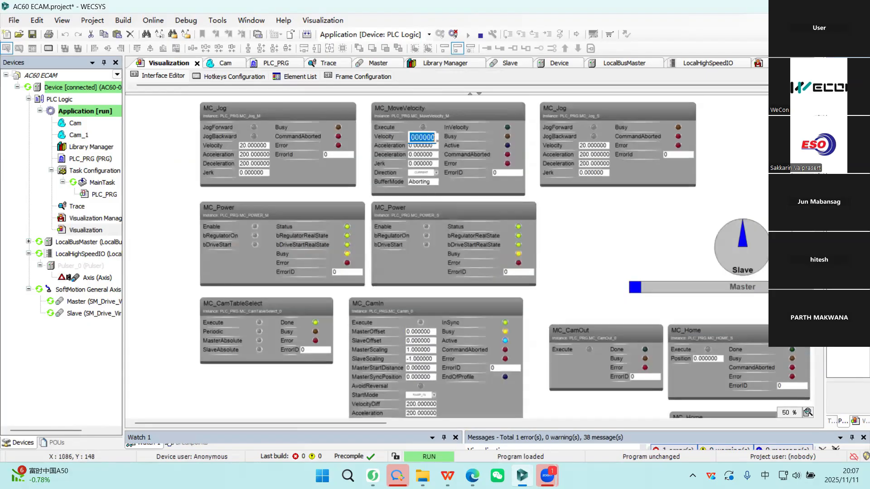
{"action": "type", "text": "100"}
{"action": "key", "text": "Return"}
{"action": "left_click", "coordinate": [411, 145]}
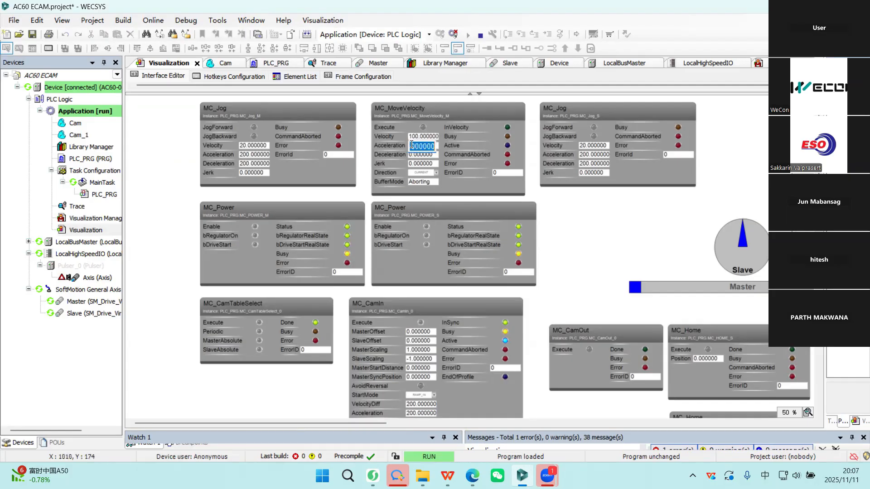
{"action": "type", "text": "100"}
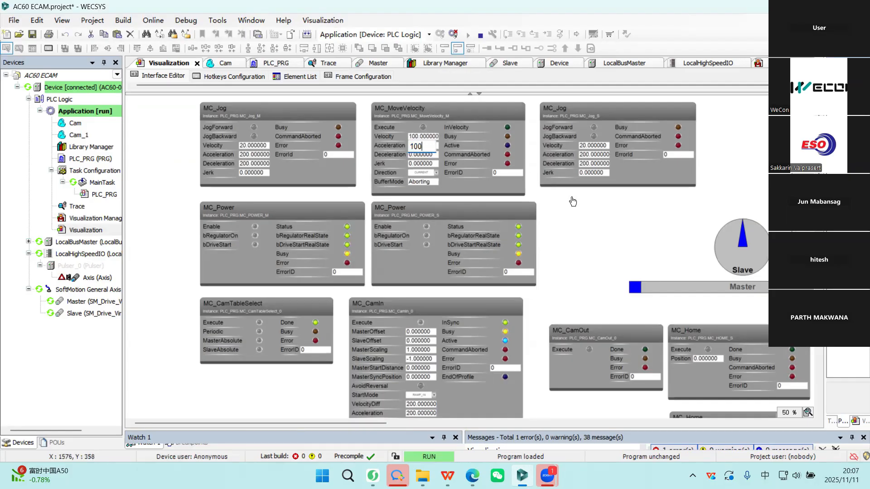
{"action": "key", "text": "Return"}
{"action": "left_click", "coordinate": [421, 154]}
{"action": "type", "text": "100"}
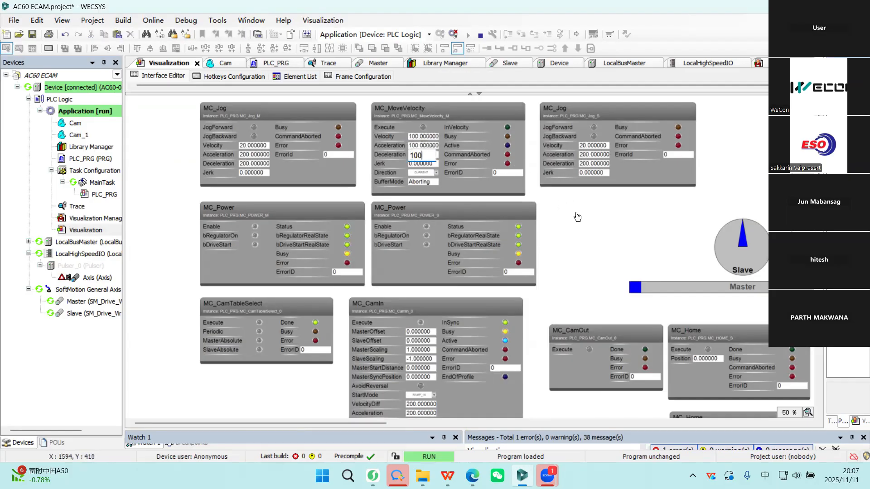
{"action": "key", "text": "Return"}
{"action": "left_click", "coordinate": [423, 128]}
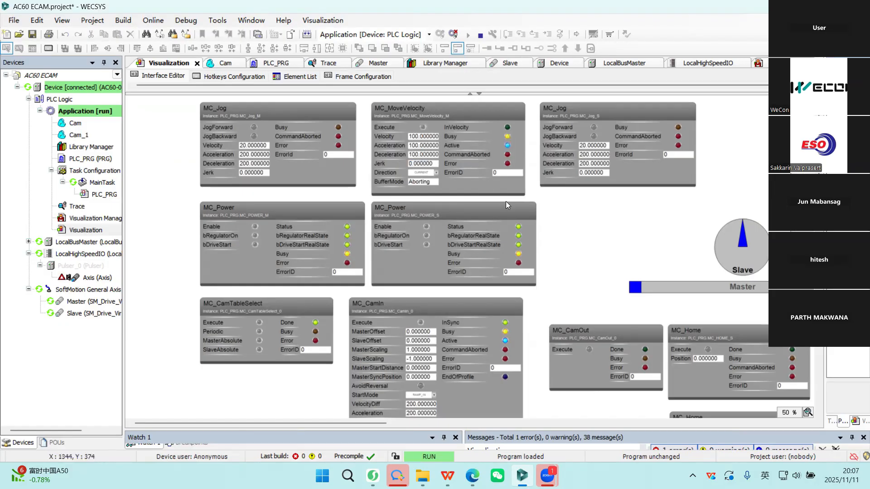
Raise the Velocity of the master's MC_MoveVelocity block to 200 and execute it again.
{"action": "left_click_drag", "start_coordinate": [328, 422], "coordinate": [403, 420]}
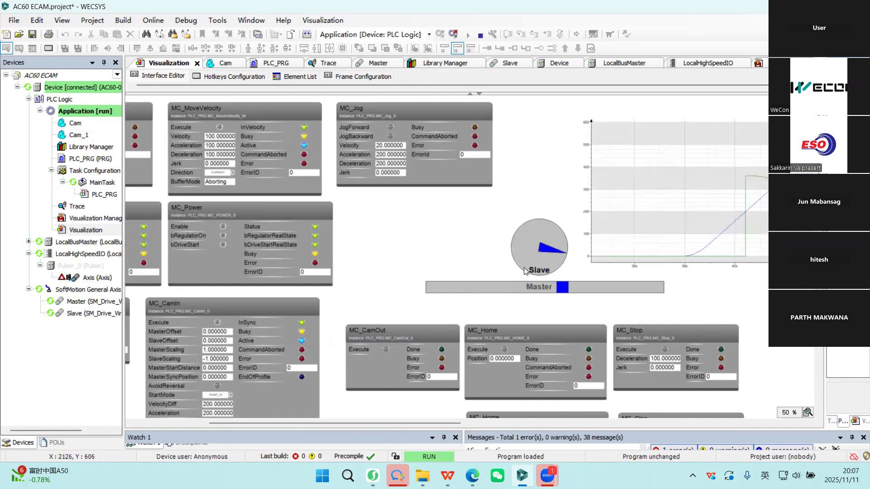
{"action": "left_click", "coordinate": [226, 136]}
{"action": "type", "text": "200"}
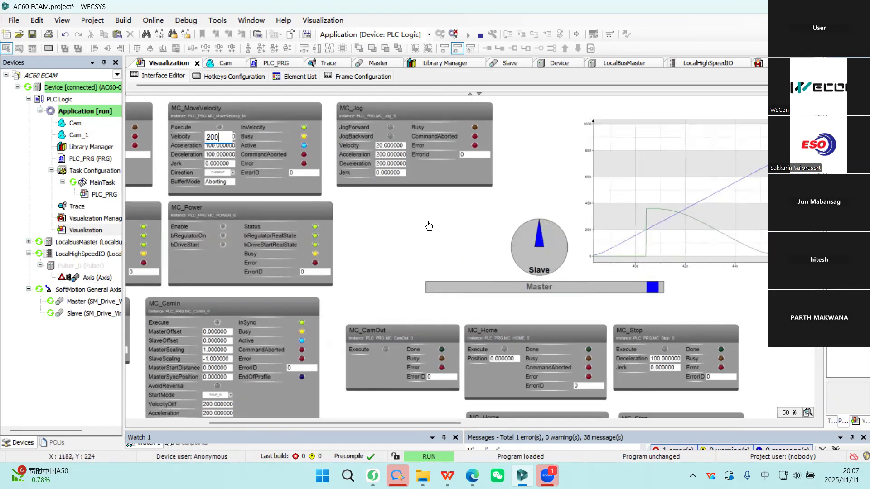
{"action": "left_click", "coordinate": [428, 226]}
{"action": "left_click", "coordinate": [221, 126]}
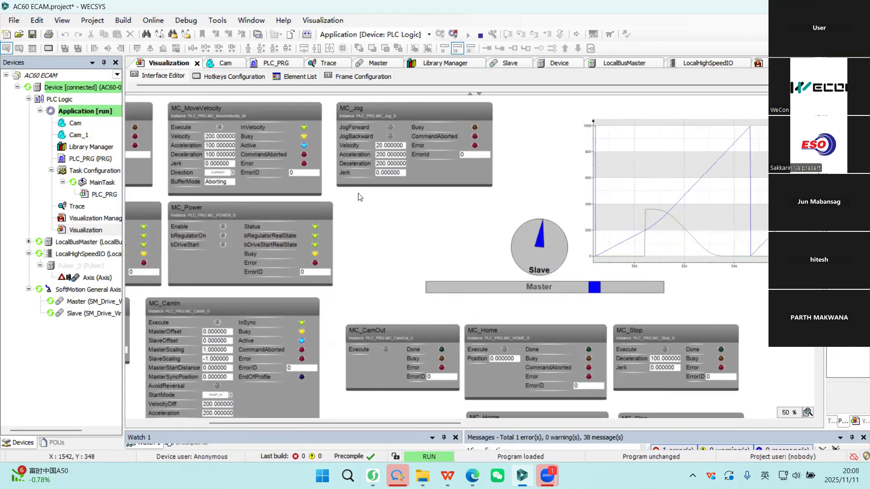
Stop the master axis by executing its MC_Stop block.
{"action": "scroll", "coordinate": [468, 219], "scroll_direction": "down", "scroll_amount": 3}
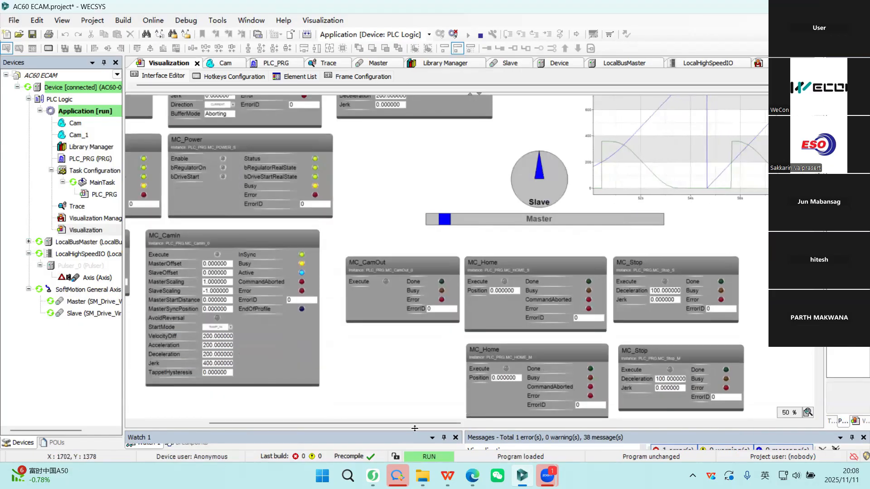
{"action": "mouse_move", "coordinate": [416, 423]}
{"action": "left_mouse_down"}
{"action": "mouse_move", "coordinate": [393, 418]}
{"action": "mouse_move", "coordinate": [423, 422]}
{"action": "left_mouse_up"}
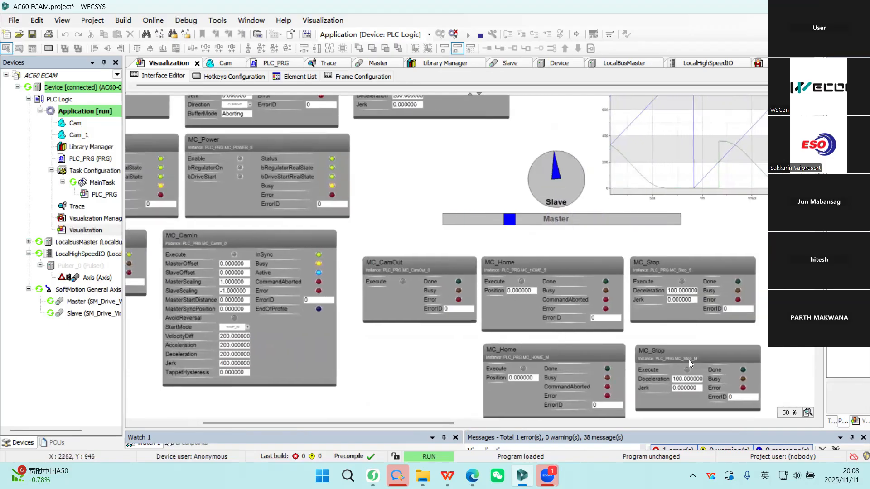
{"action": "scroll", "coordinate": [687, 371], "scroll_direction": "down", "scroll_amount": 3}
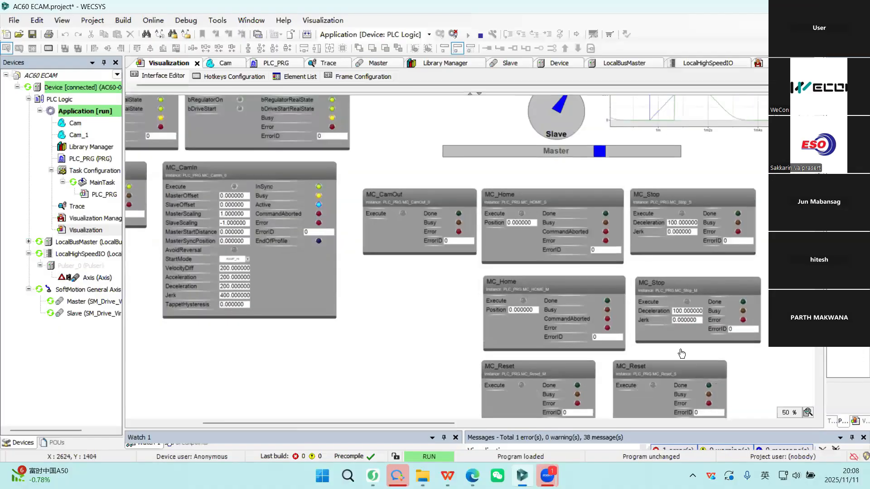
{"action": "left_click", "coordinate": [687, 299]}
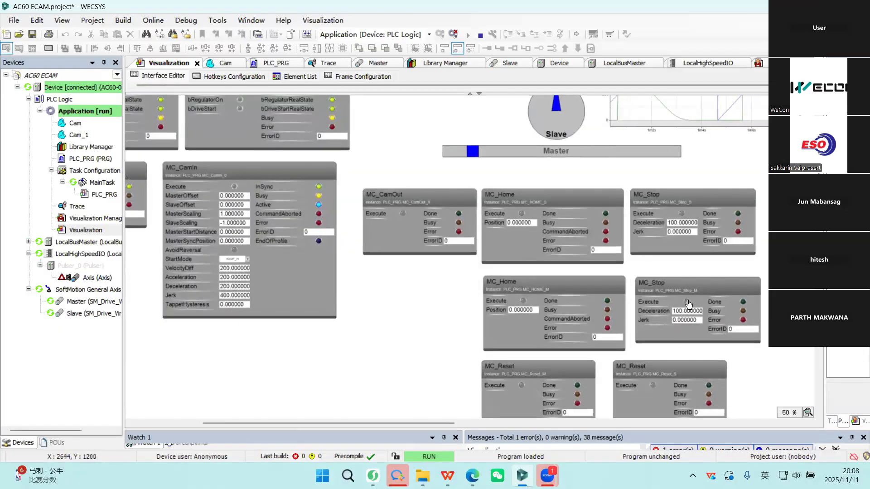
Jog the master axis forward and backward with its MC_Jog block while the slave is coupled.
{"action": "scroll", "coordinate": [688, 300], "scroll_direction": "up", "scroll_amount": 3}
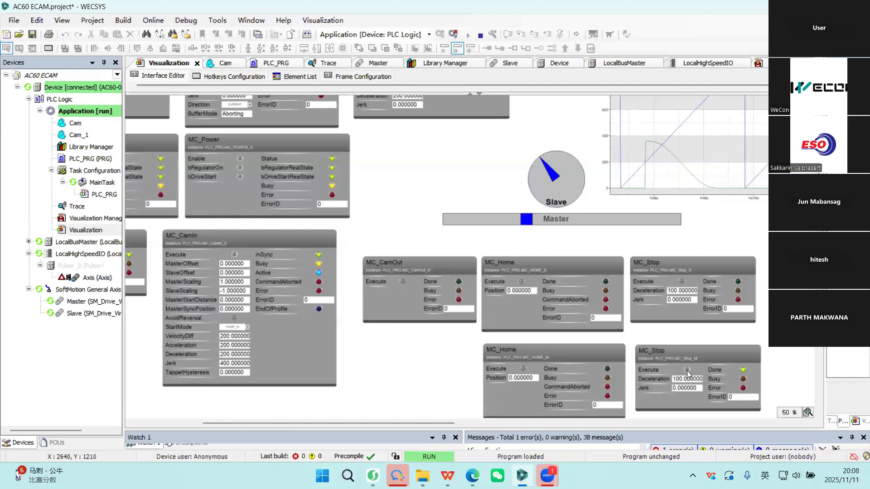
{"action": "scroll", "coordinate": [502, 346], "scroll_direction": "up", "scroll_amount": 3}
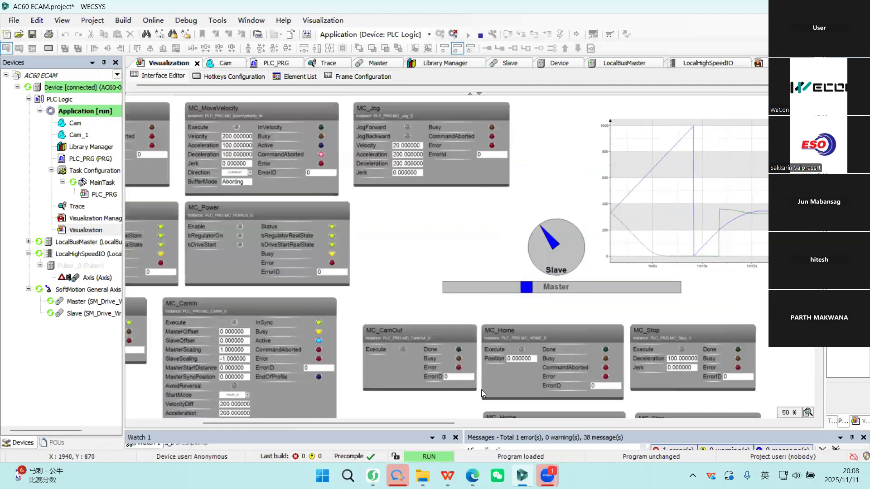
{"action": "left_click_drag", "start_coordinate": [432, 422], "coordinate": [398, 422]}
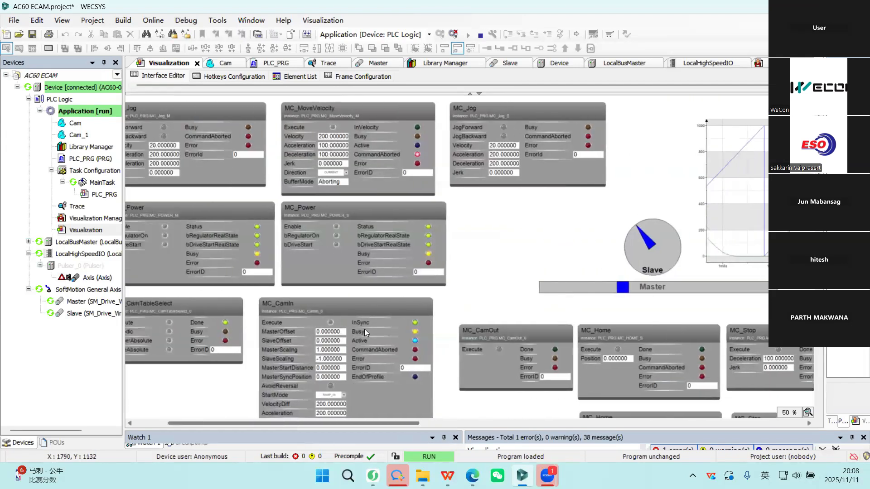
{"action": "left_click", "coordinate": [166, 137]}
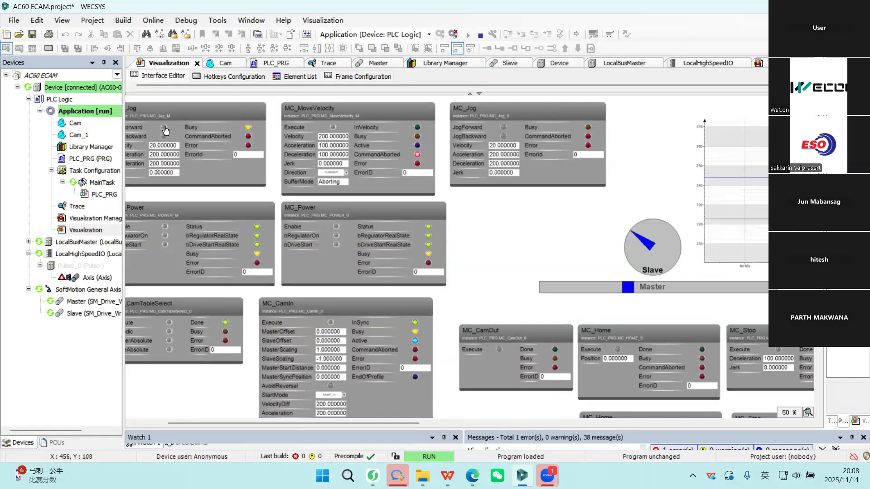
{"action": "left_click", "coordinate": [165, 131]}
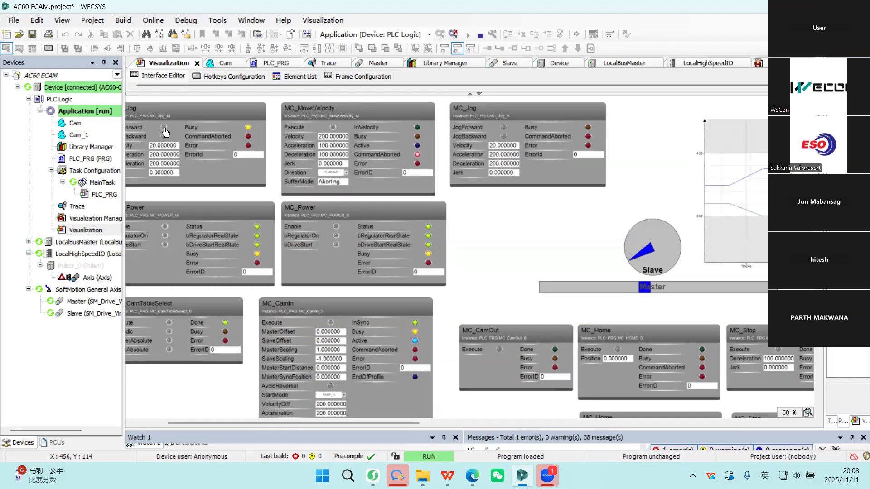
{"action": "left_click", "coordinate": [165, 129]}
{"action": "left_click", "coordinate": [165, 136]}
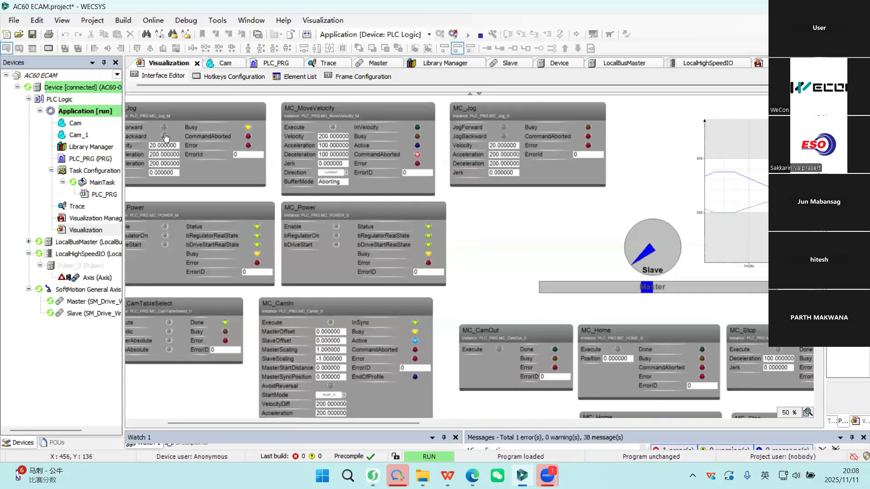
Restart the master axis with its MC_MoveVelocity block and decouple the slave with the MC_CamOut block.
{"action": "left_click", "coordinate": [332, 129]}
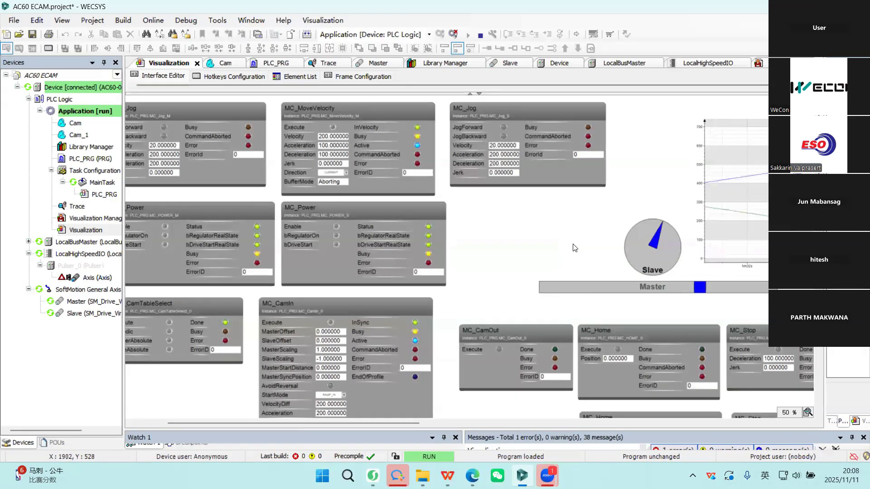
{"action": "scroll", "coordinate": [495, 255], "scroll_direction": "down", "scroll_amount": 3}
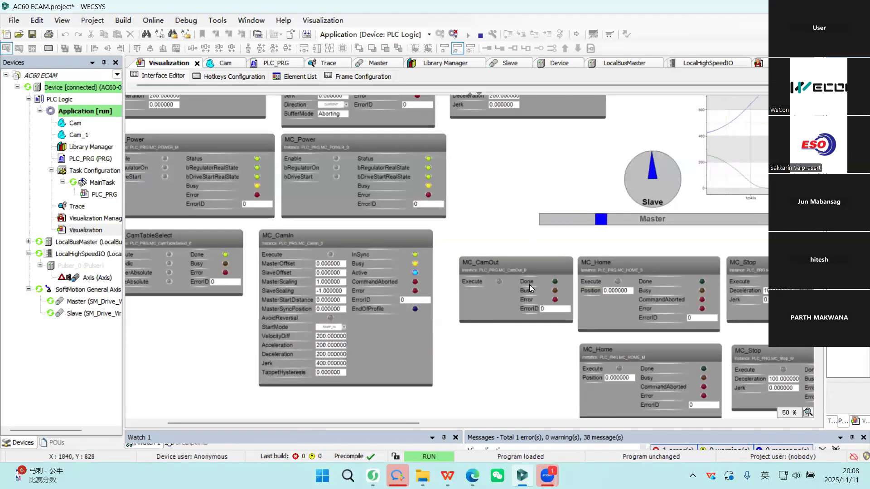
{"action": "left_click", "coordinate": [500, 281]}
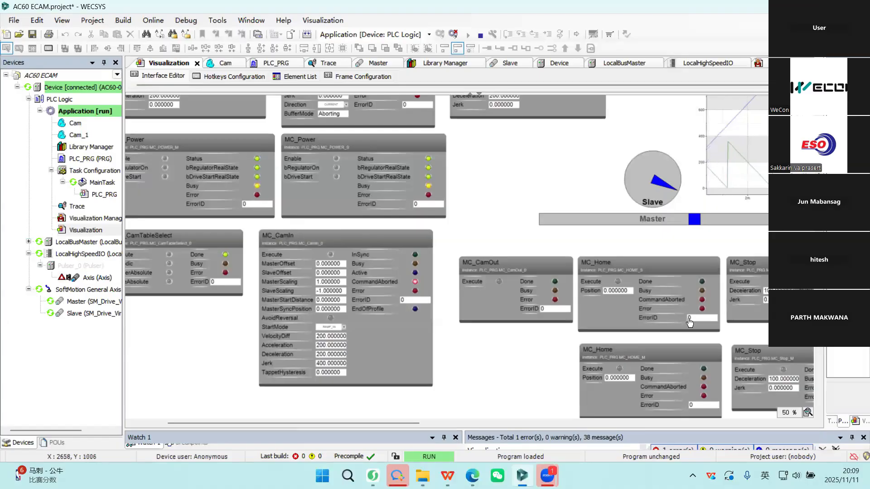
Execute the MC_CamIn block again to couple the slave back to the master.
{"action": "left_click", "coordinate": [331, 256]}
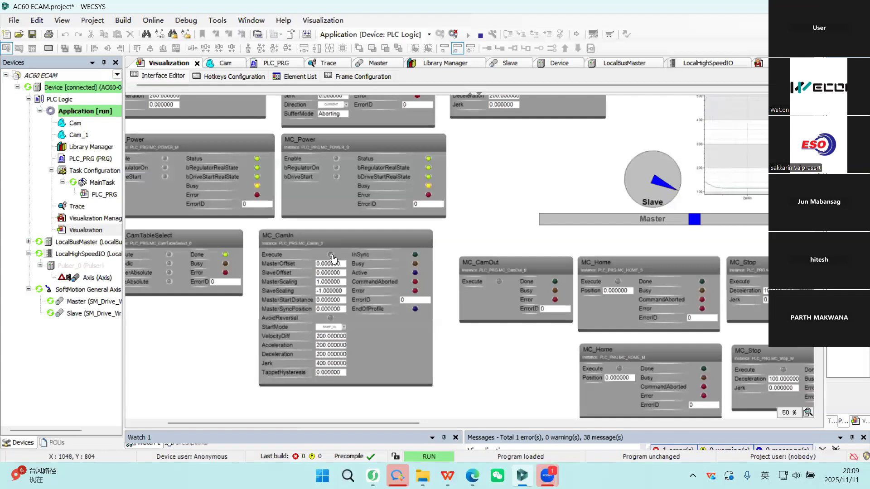
{"action": "left_click", "coordinate": [331, 255]}
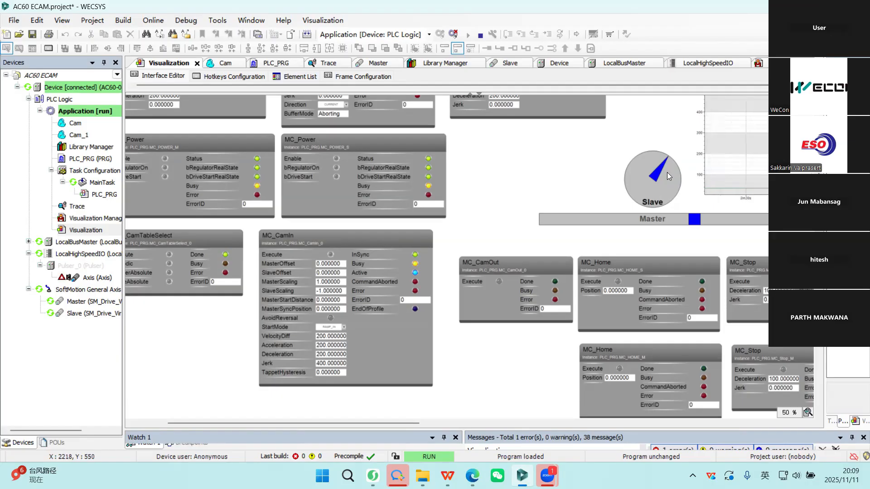
{"action": "scroll", "coordinate": [479, 178], "scroll_direction": "up", "scroll_amount": 3}
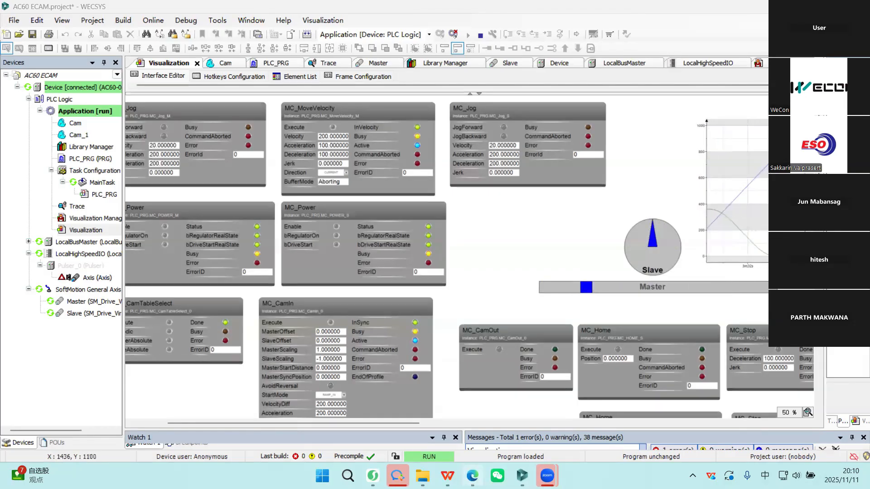
Switch to the AC60 ECAM.pptx presentation in WPS Office and start the slide show from slide 28, "Next Training".
{"action": "left_click", "coordinate": [472, 475]}
{"action": "left_click", "coordinate": [448, 475]}
{"action": "scroll", "coordinate": [127, 279], "scroll_direction": "down", "scroll_amount": 15}
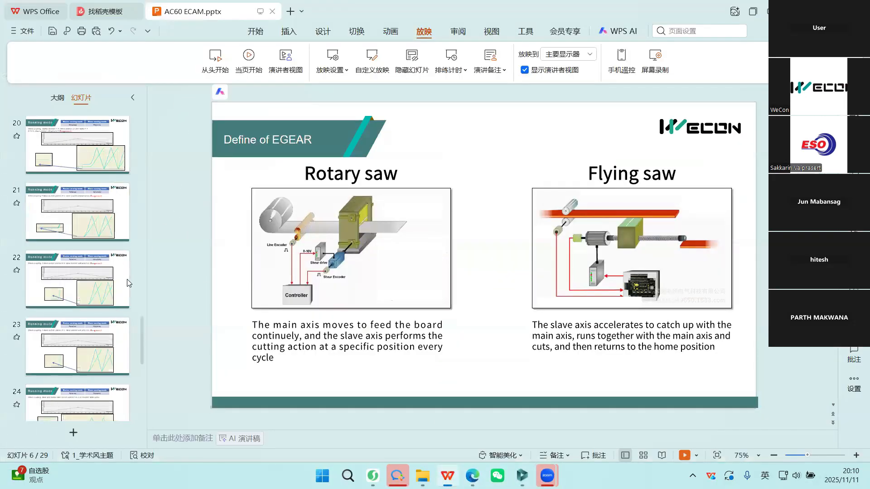
{"action": "left_click", "coordinate": [108, 300]}
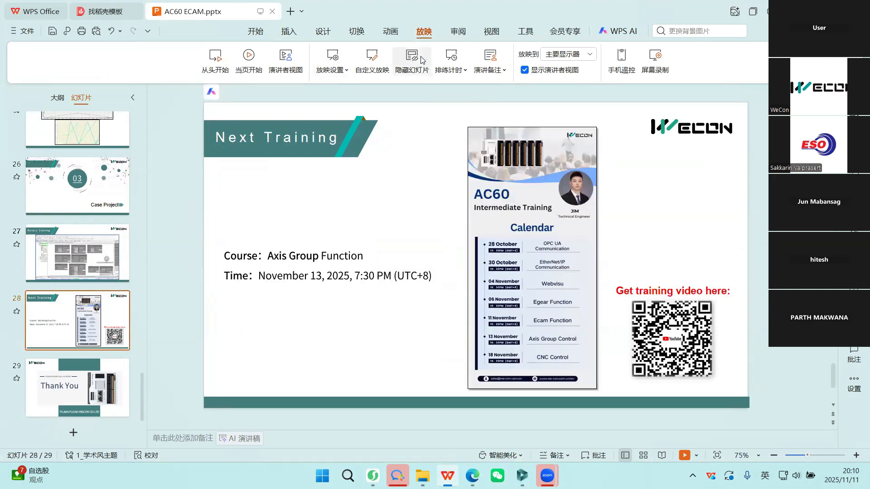
{"action": "key", "text": "shift+F5"}
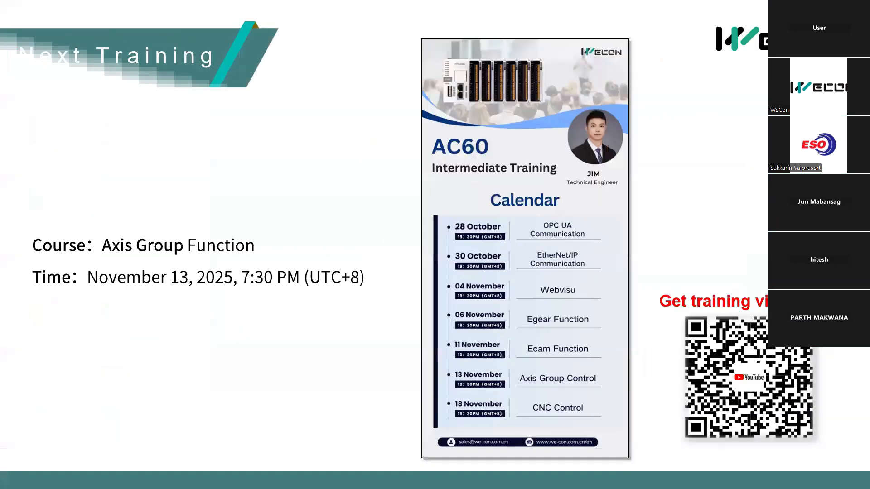